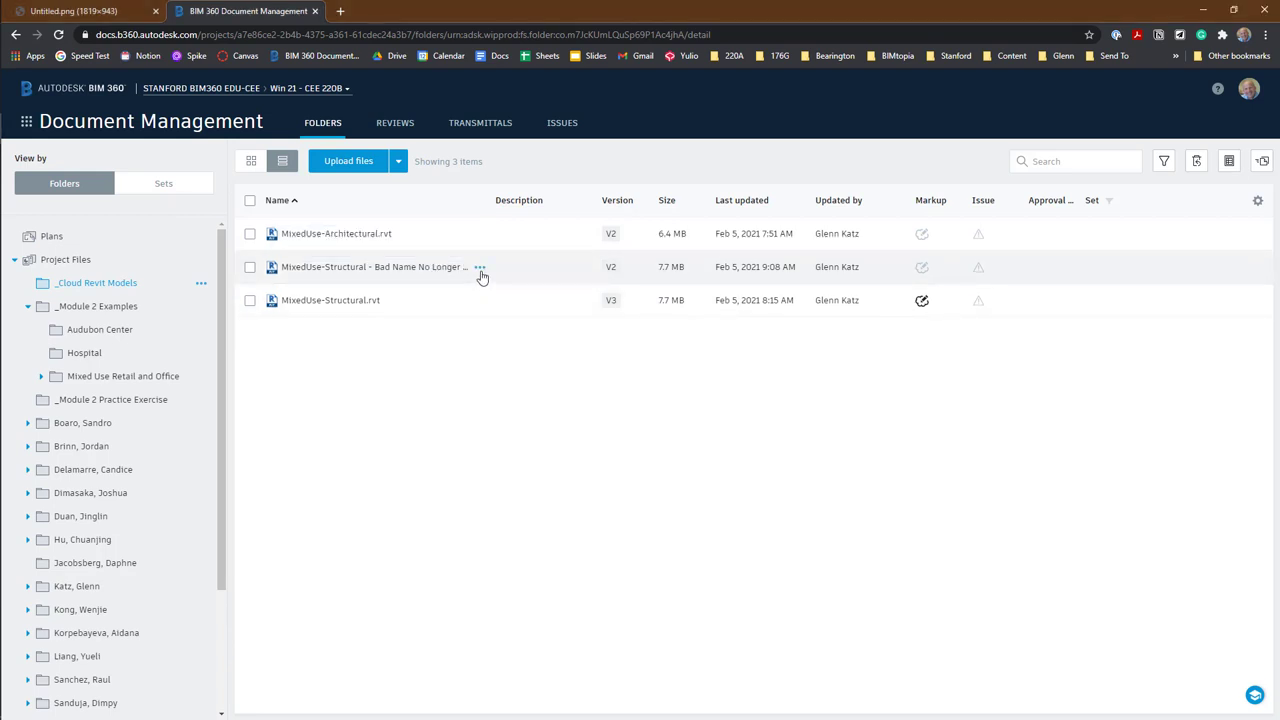
Step: Rename the structural model with the bad name as "MixedUse-Structural - Better Name"
left_click(480, 268)
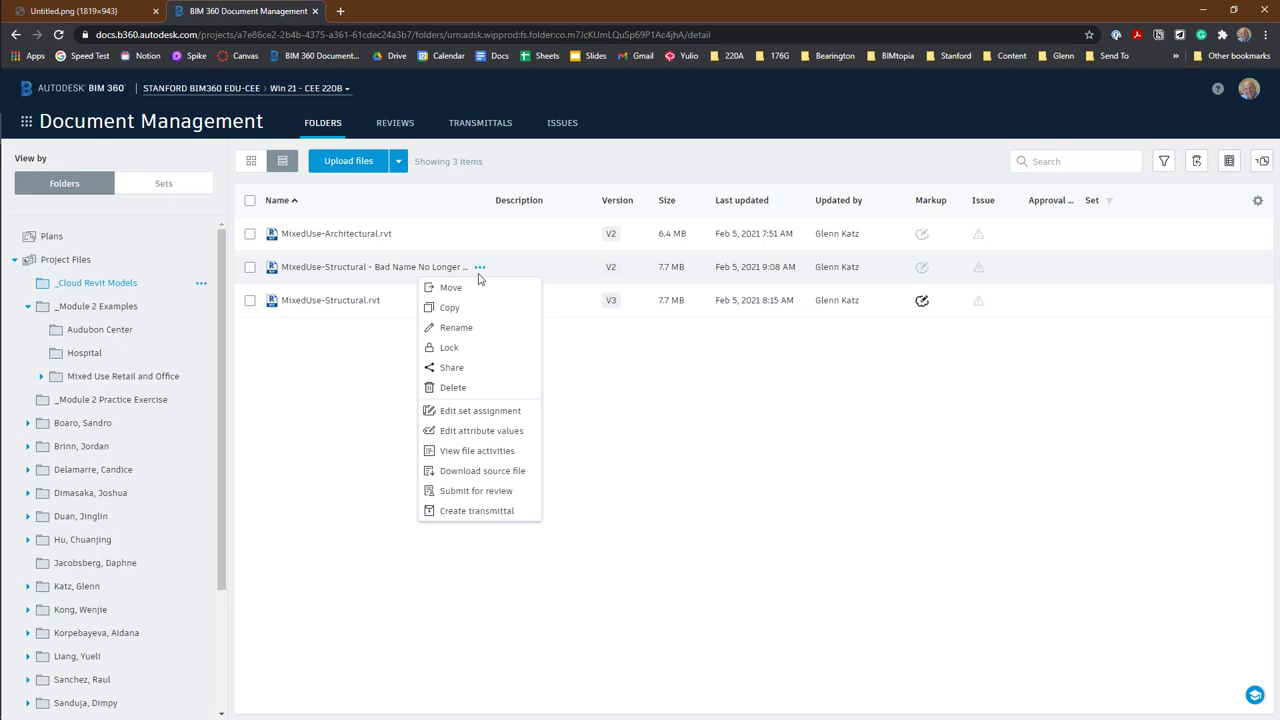
left_click(455, 328)
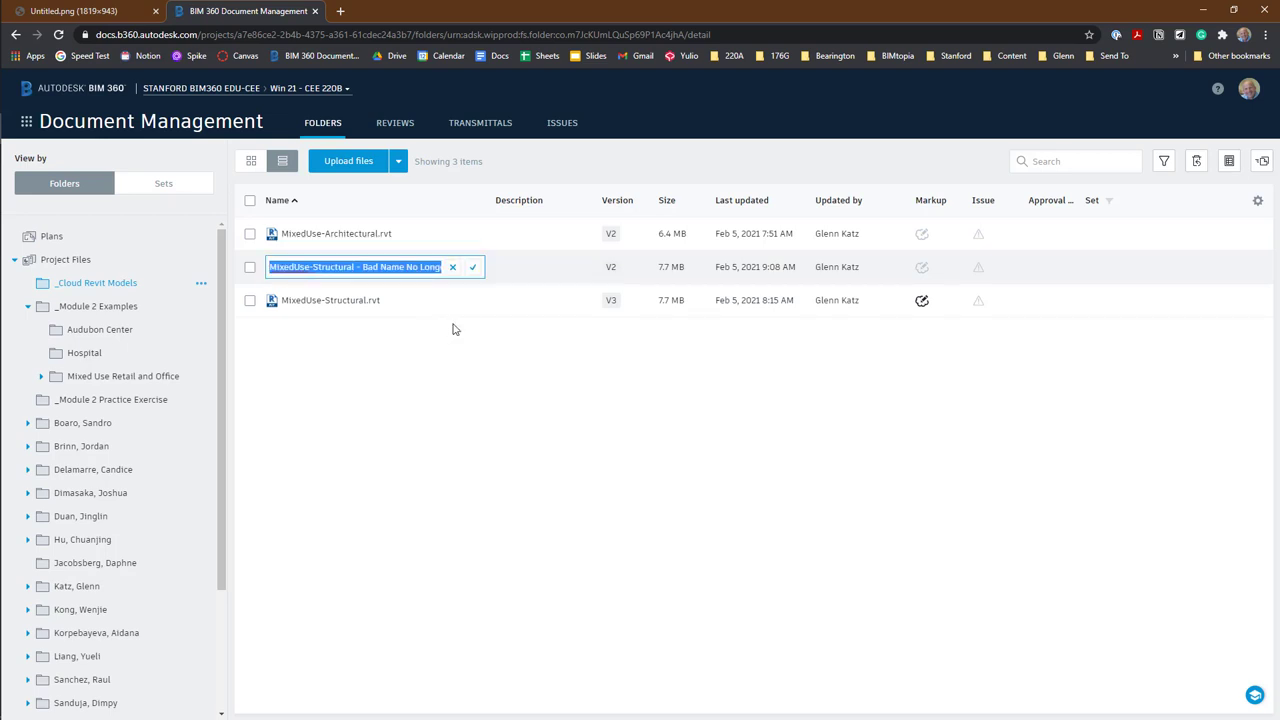
left_click(364, 267)
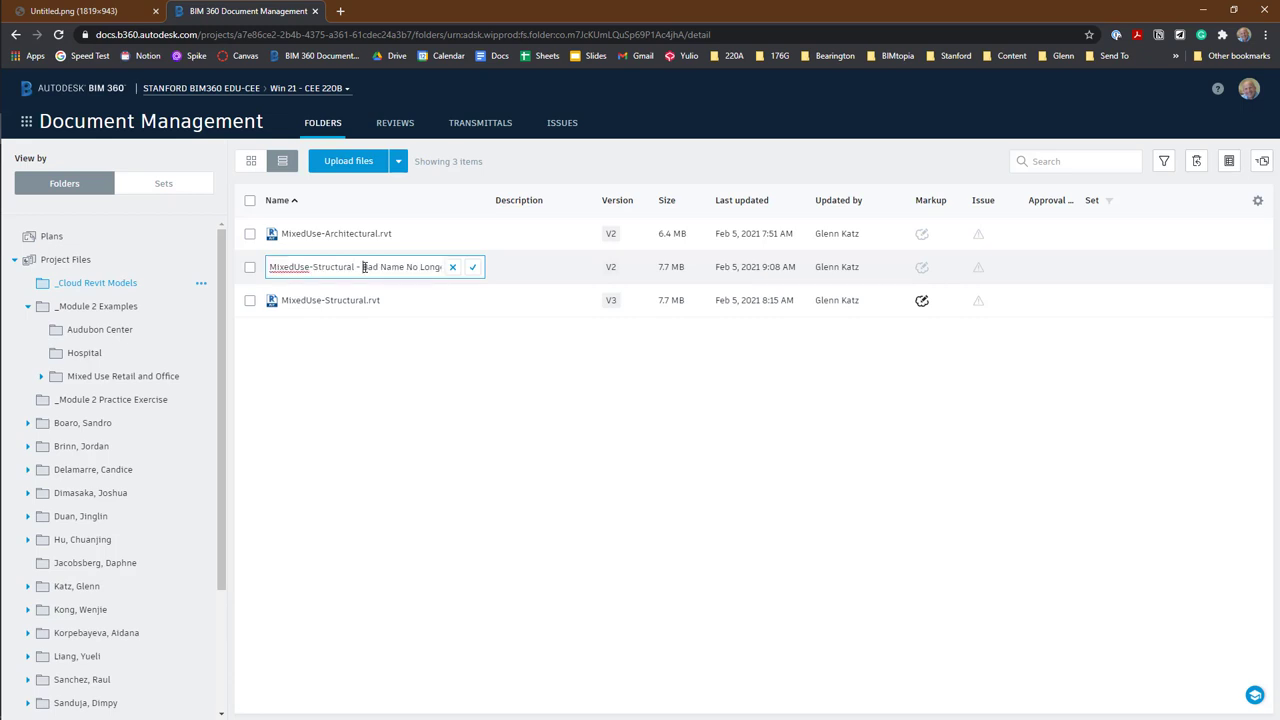
left_click_drag(364, 267, 448, 284)
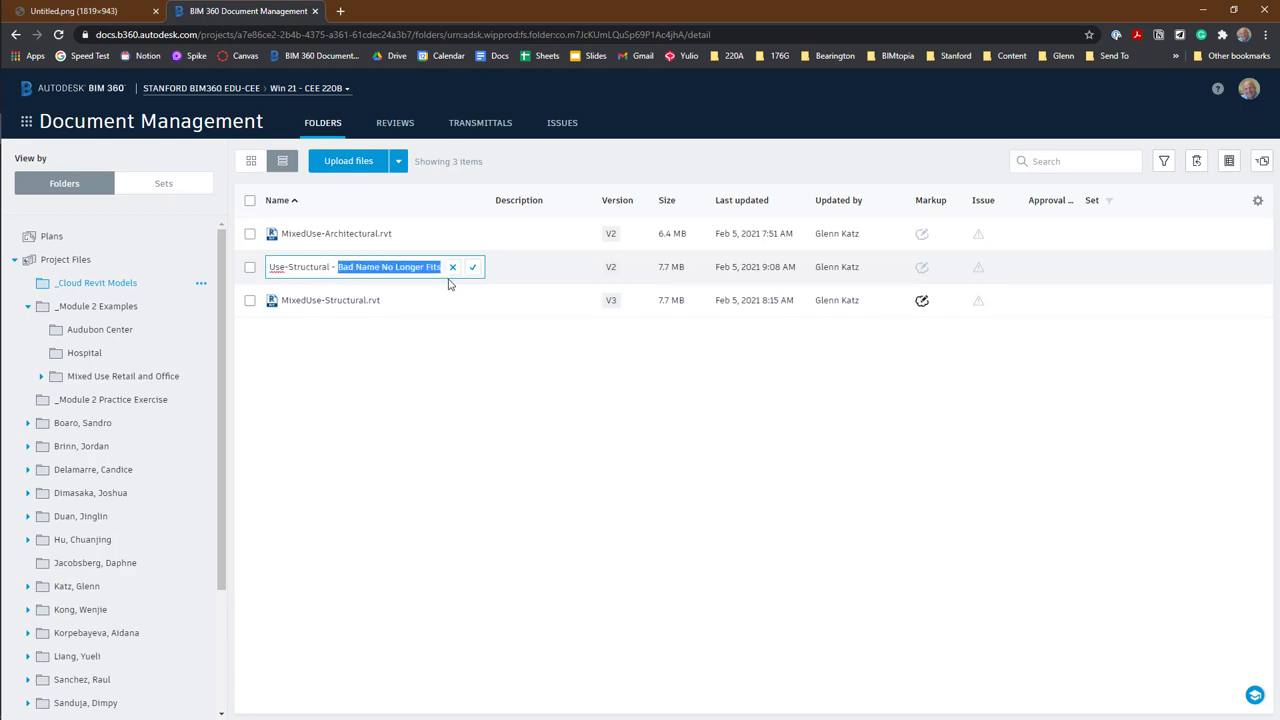
type("Bette")
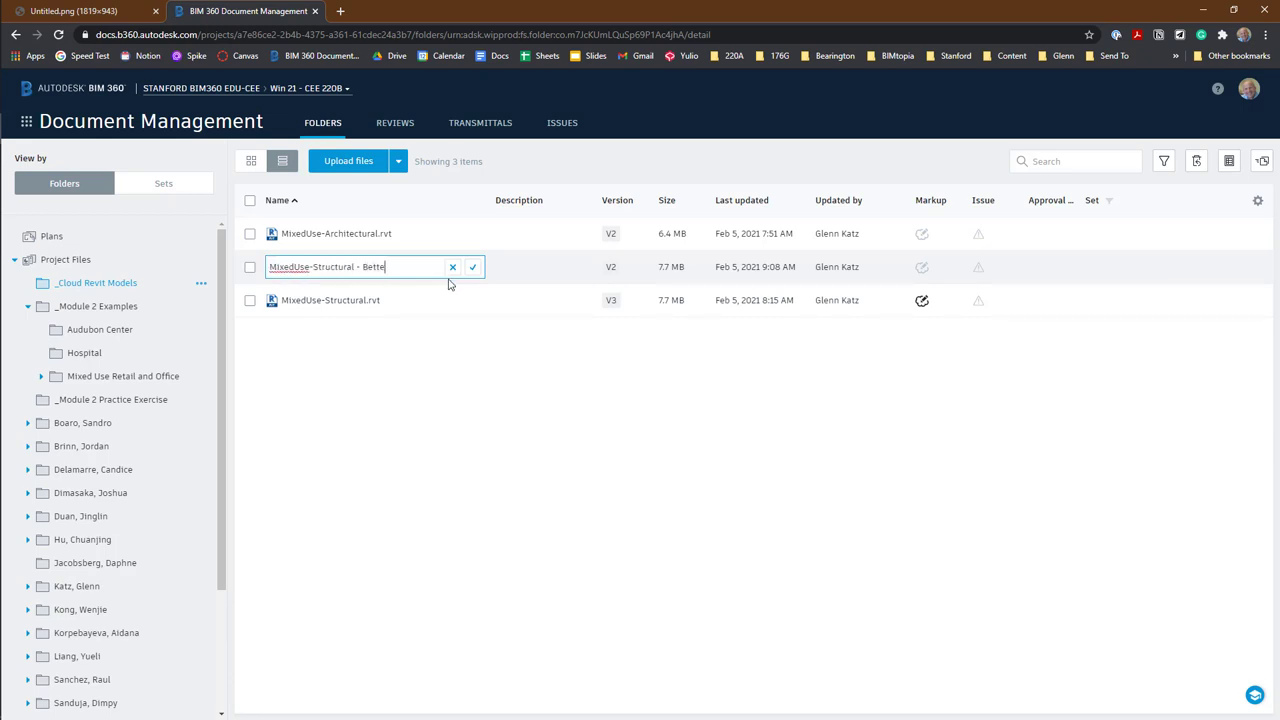
type("r Name")
left_click(473, 268)
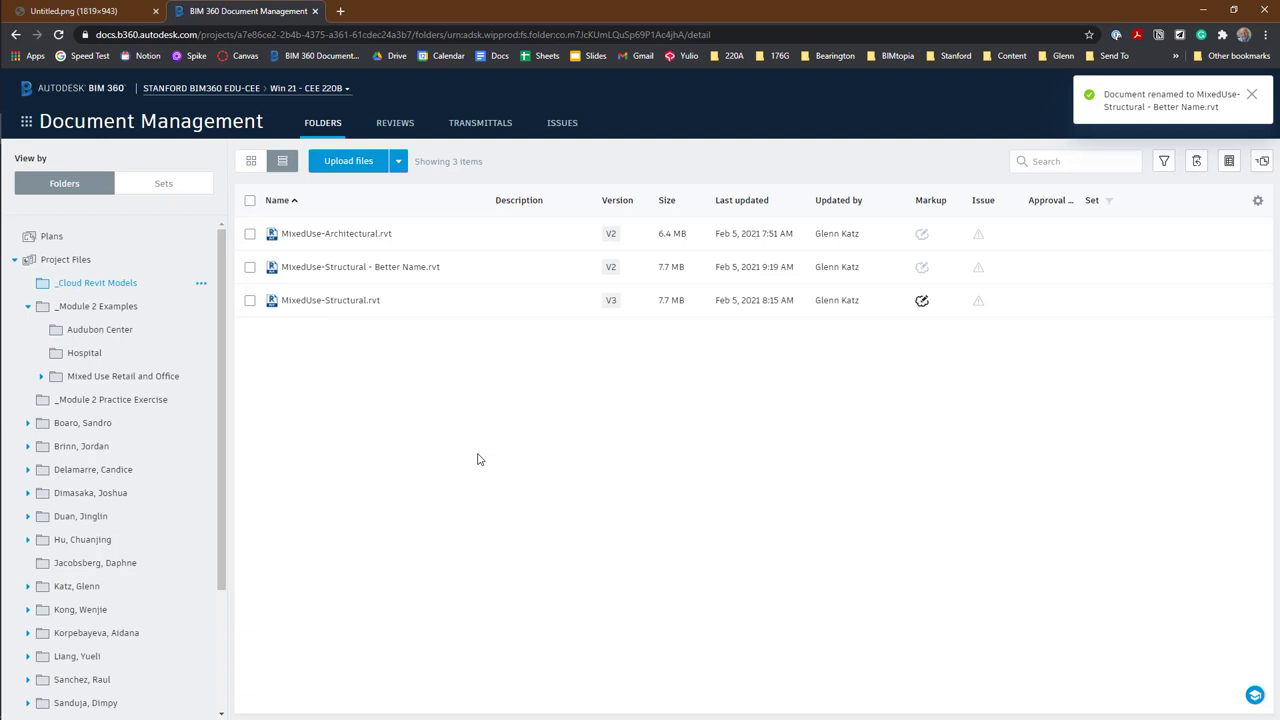
Step: Switch to Revit and open the MixedUse-Structural - Better Name cloud model from the BIM 360 _Cloud Revit Models folder
key("alt+Tab")
key("alt+Tab")
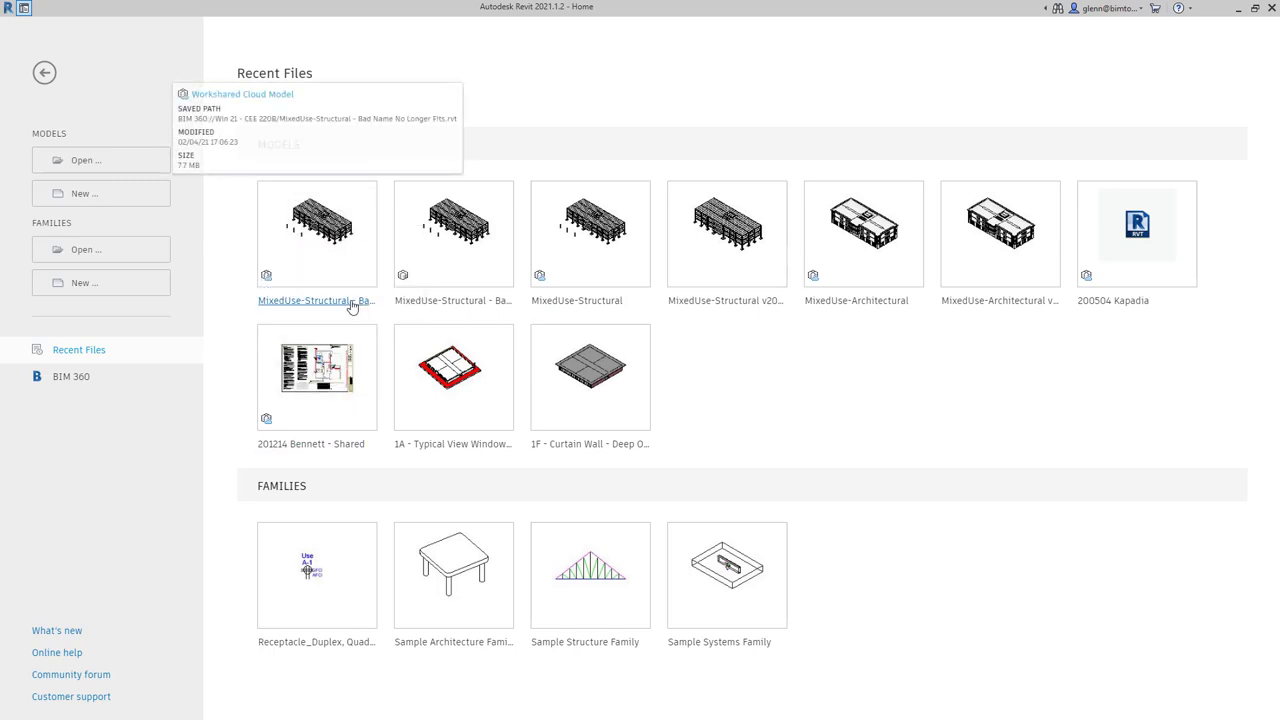
left_click(76, 377)
left_click(403, 134)
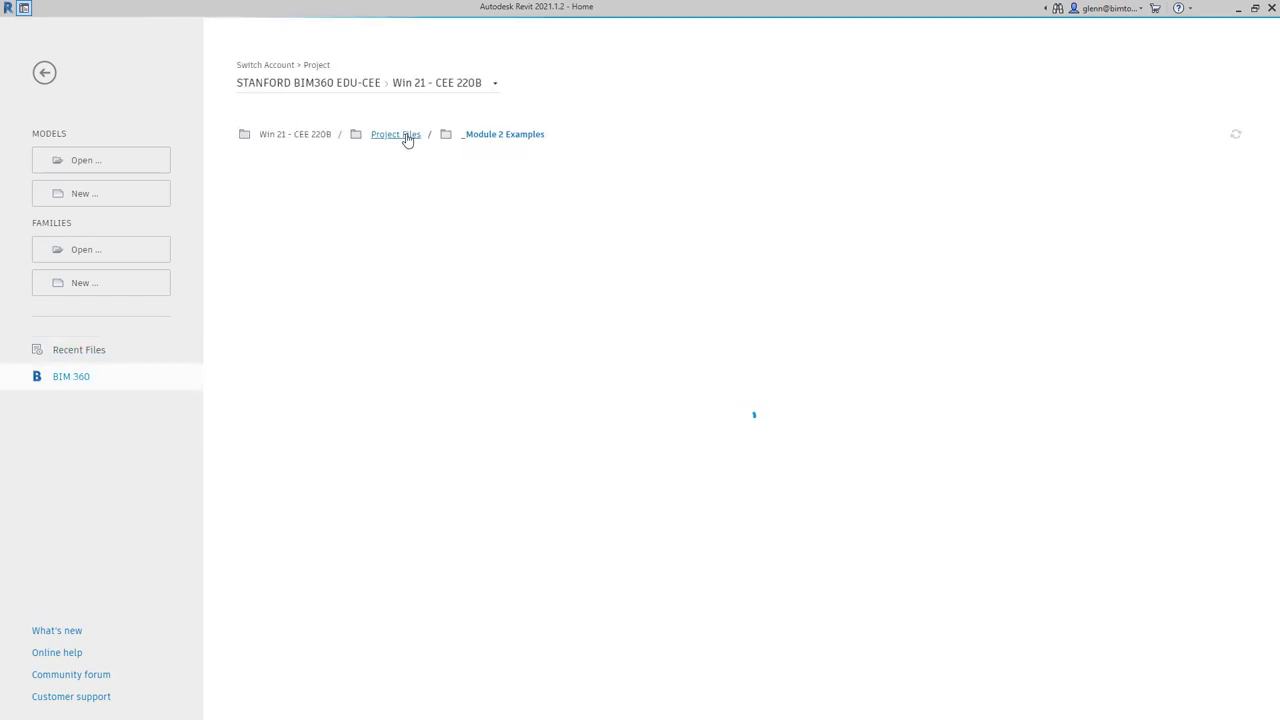
left_click(340, 198)
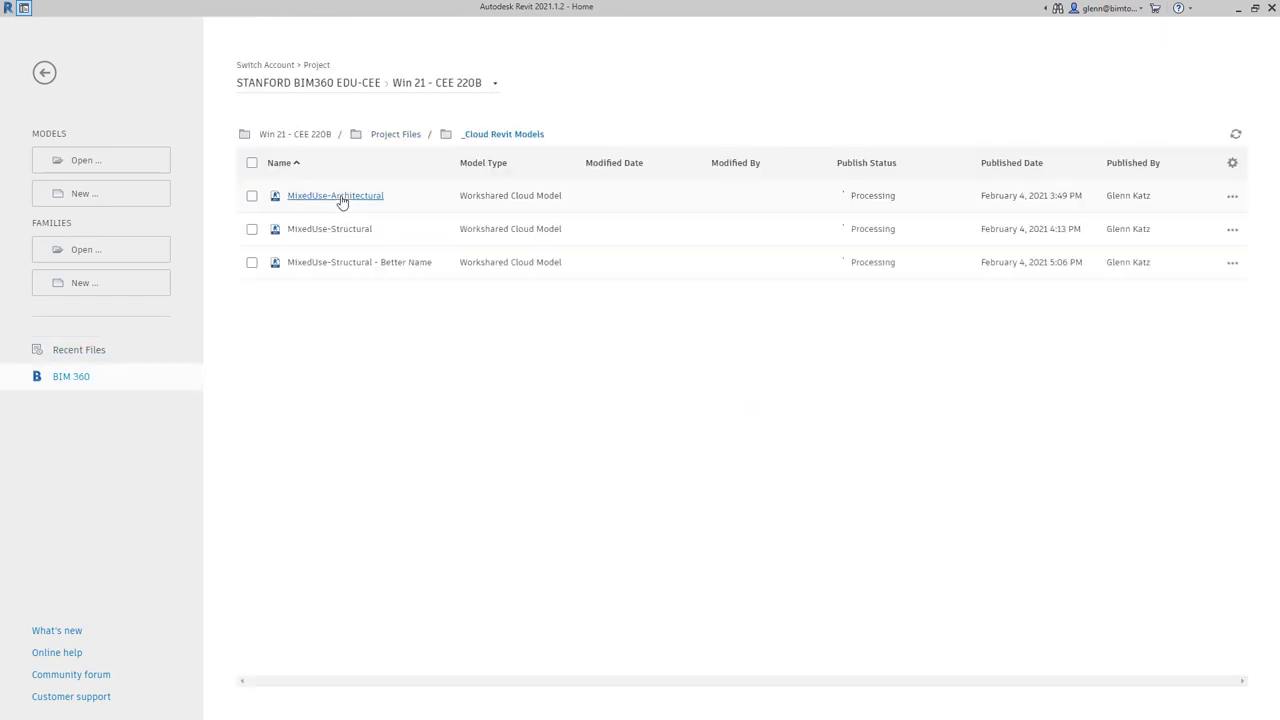
left_click(362, 266)
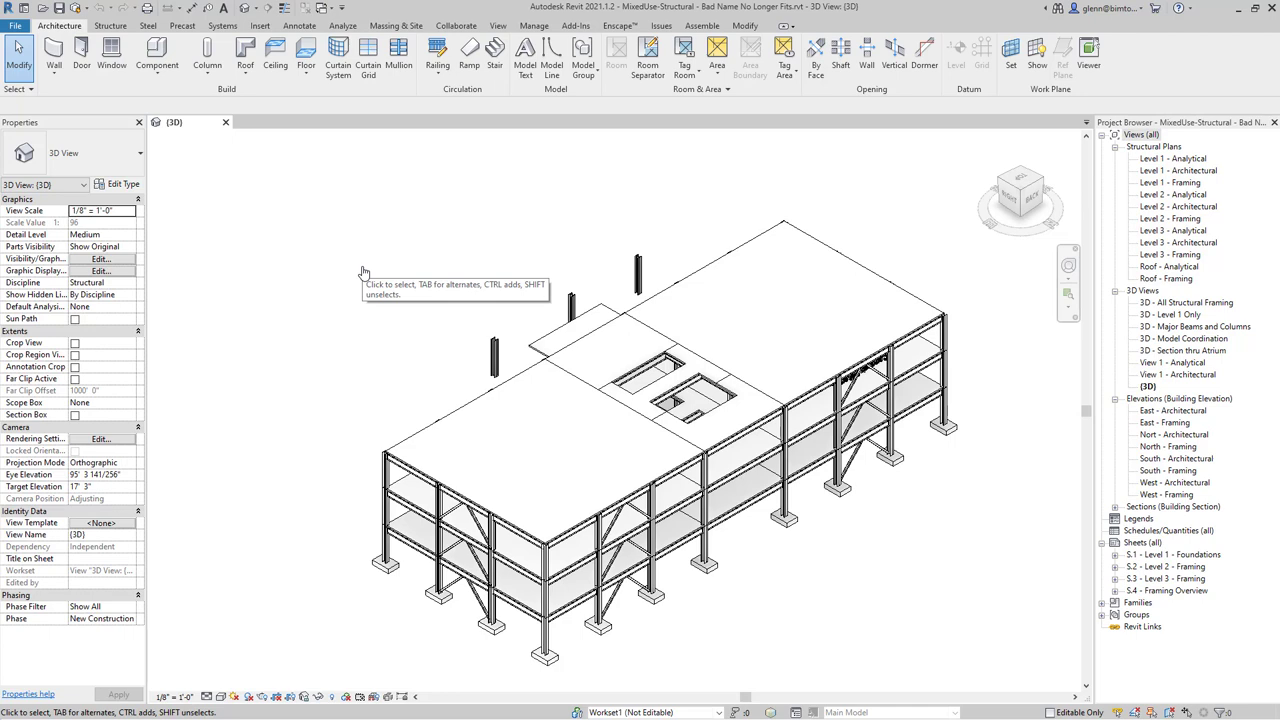
Step: Switch to BIM 360 in the browser and copy MixedUse-Architectural.rvt to the _Module 2 Examples folder
key("alt+Tab")
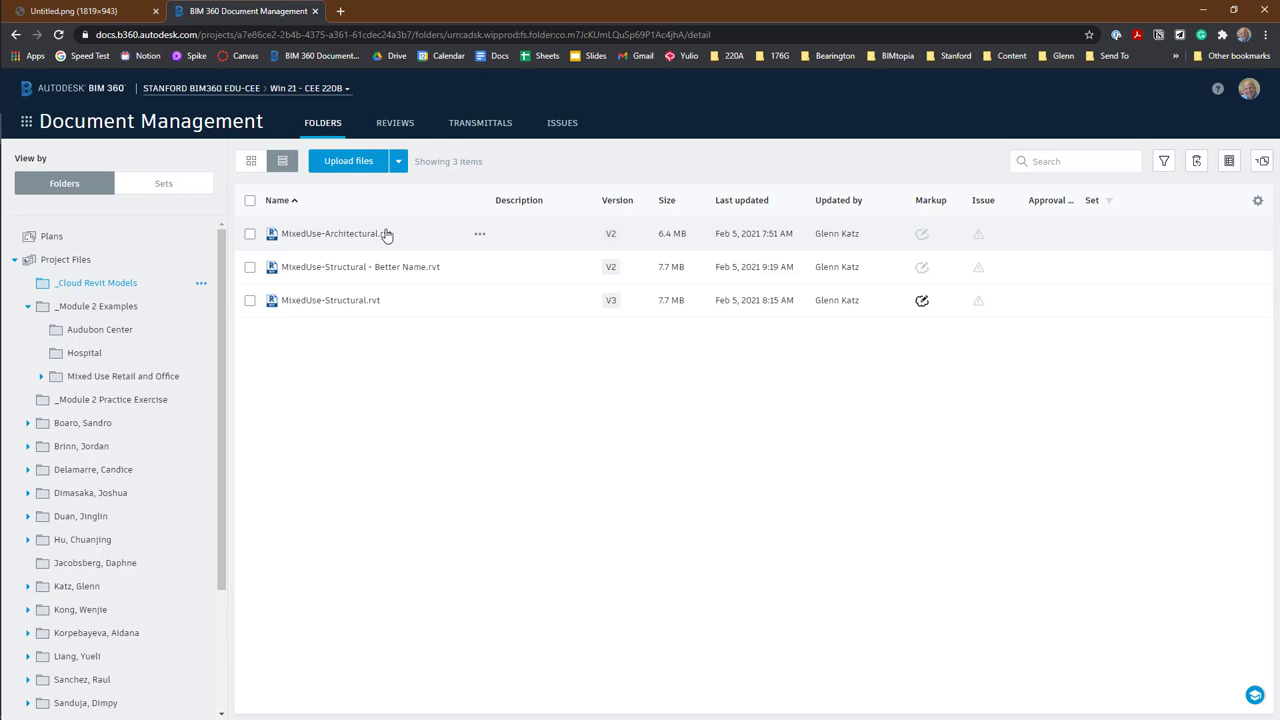
left_click(481, 237)
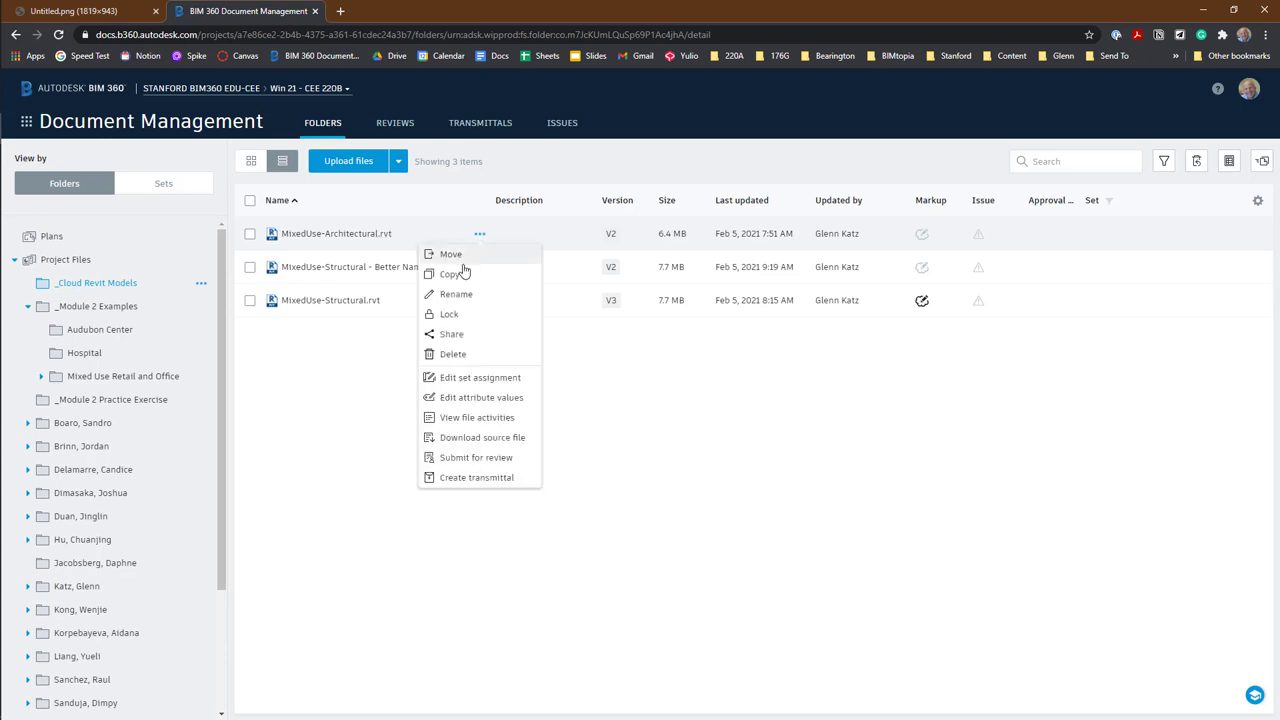
left_click(459, 274)
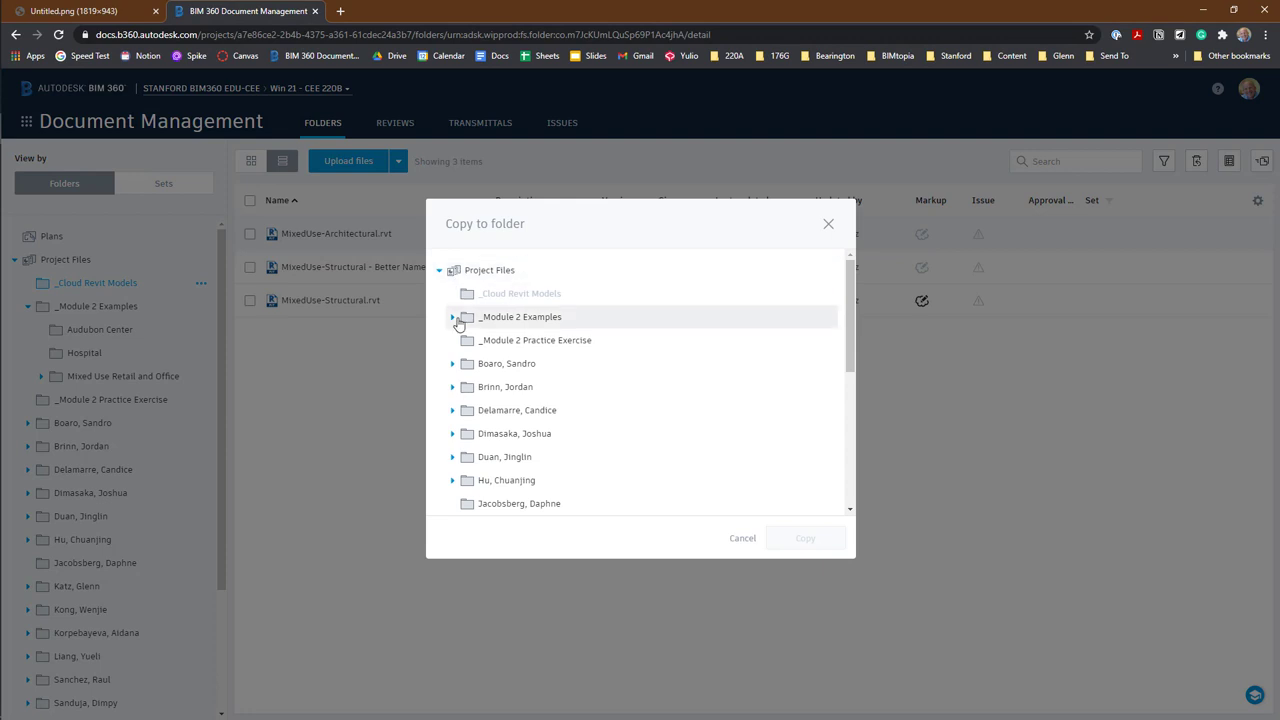
left_click(519, 321)
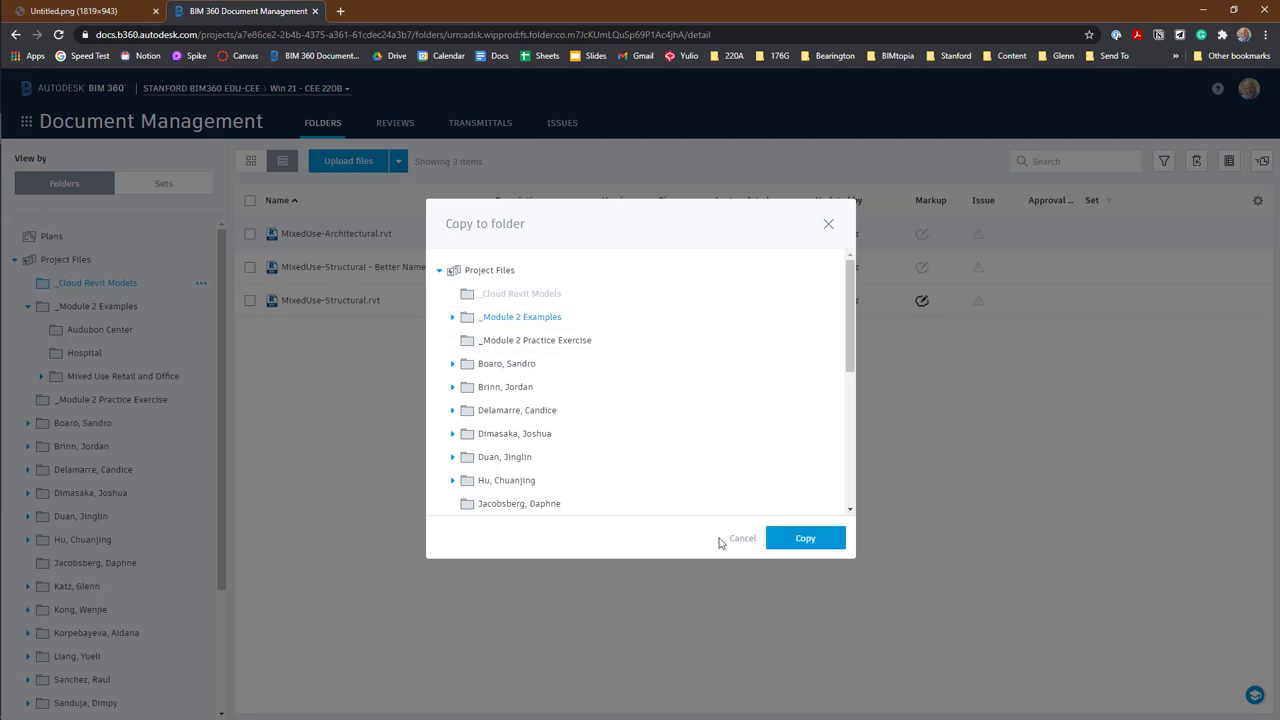
left_click(795, 542)
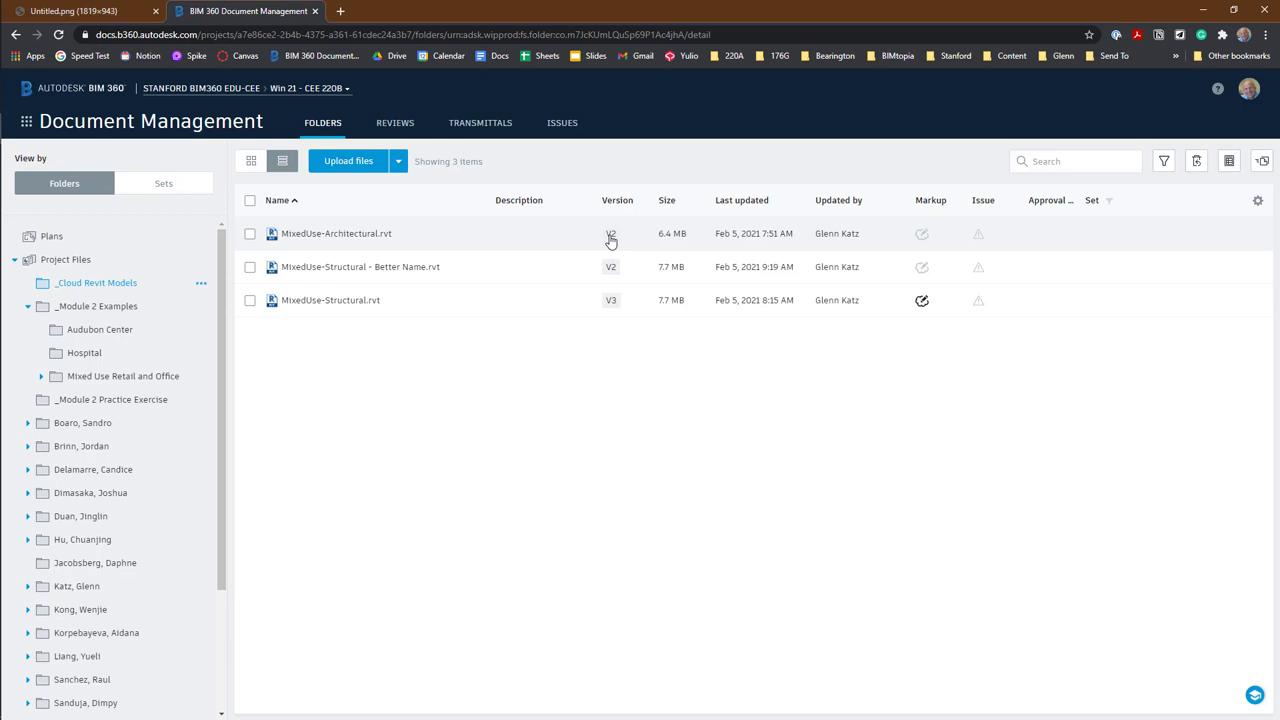
Step: Check the _Module 2 Examples folder for the copied architectural model in BIM 360 and in Revit's BIM 360 file listing
left_click(133, 309)
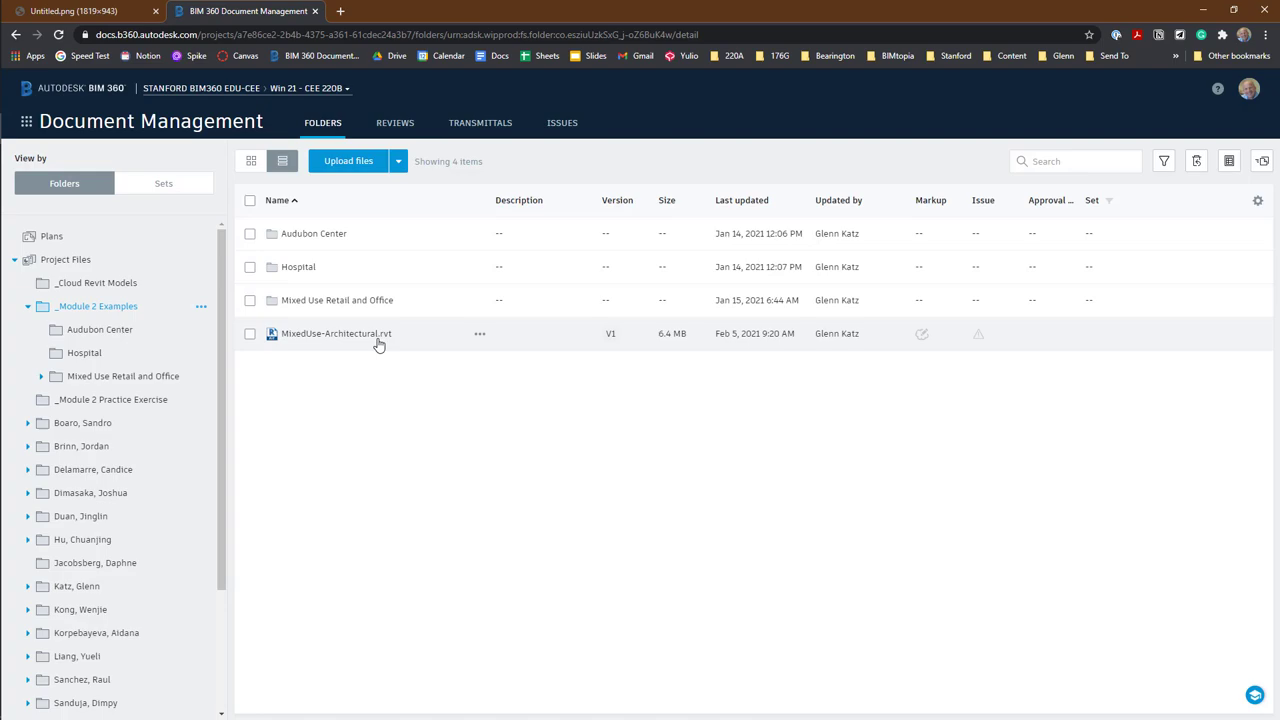
key("alt+Tab")
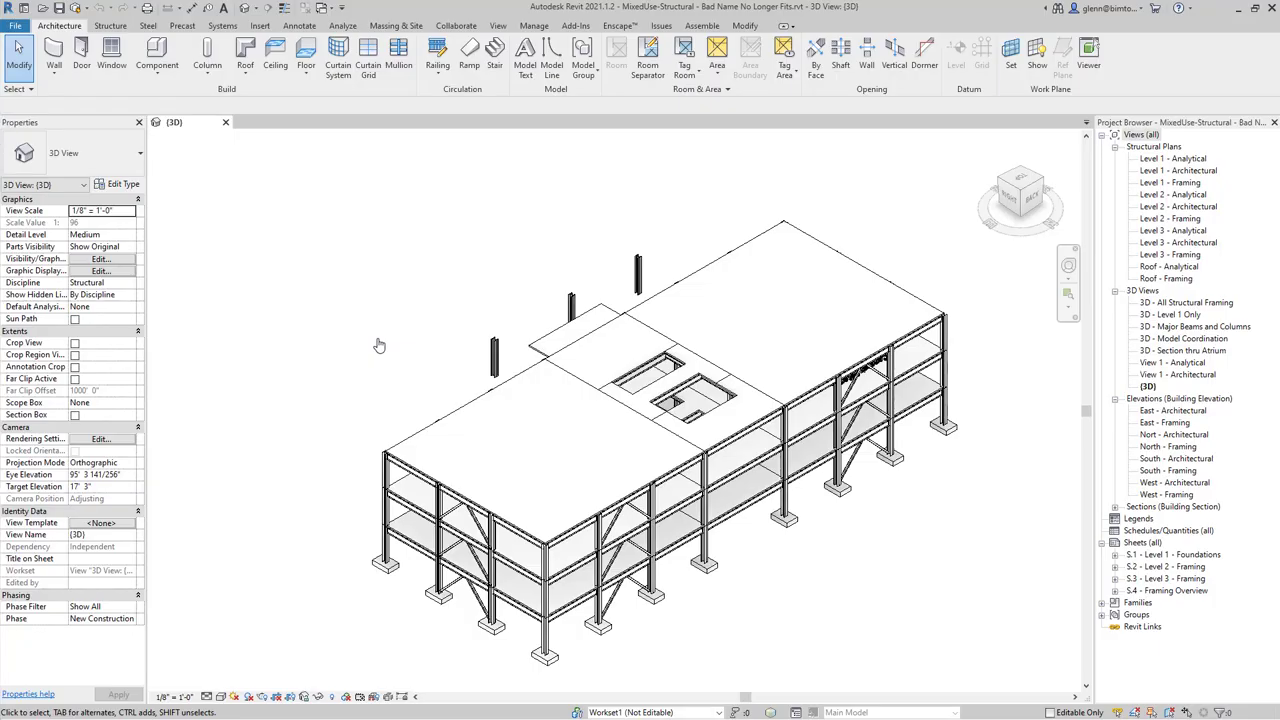
left_click(25, 8)
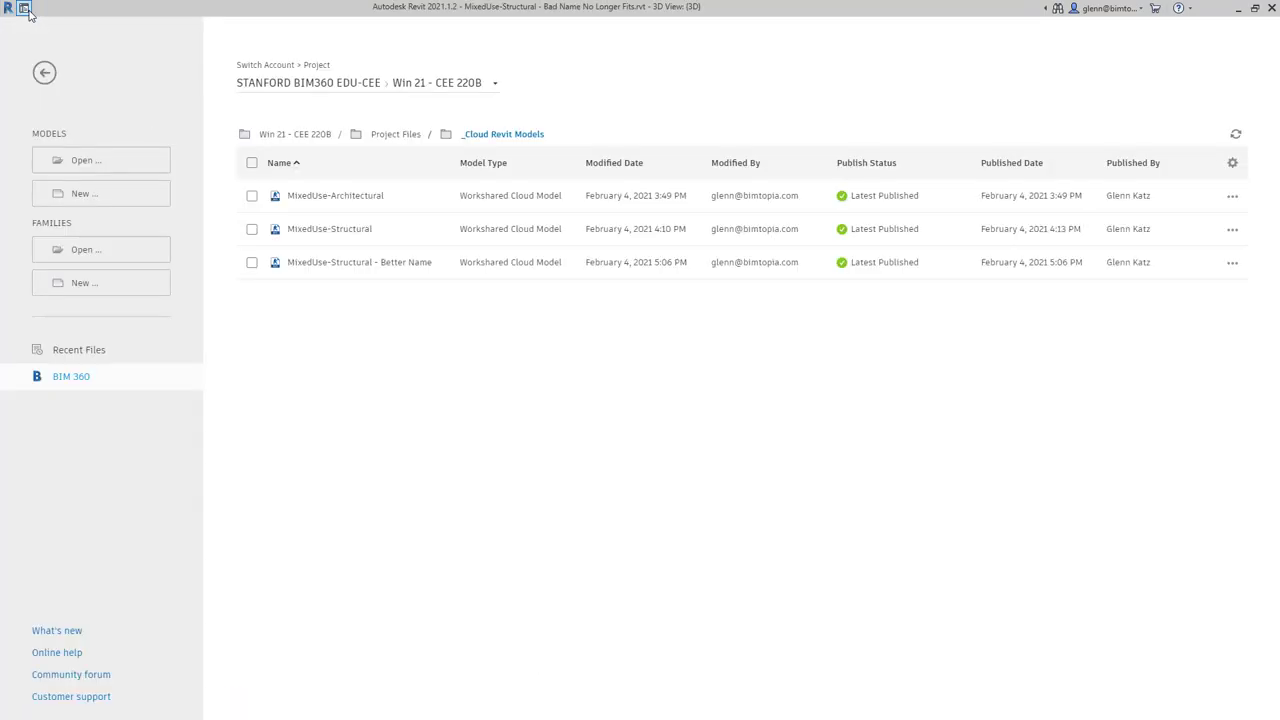
left_click(407, 136)
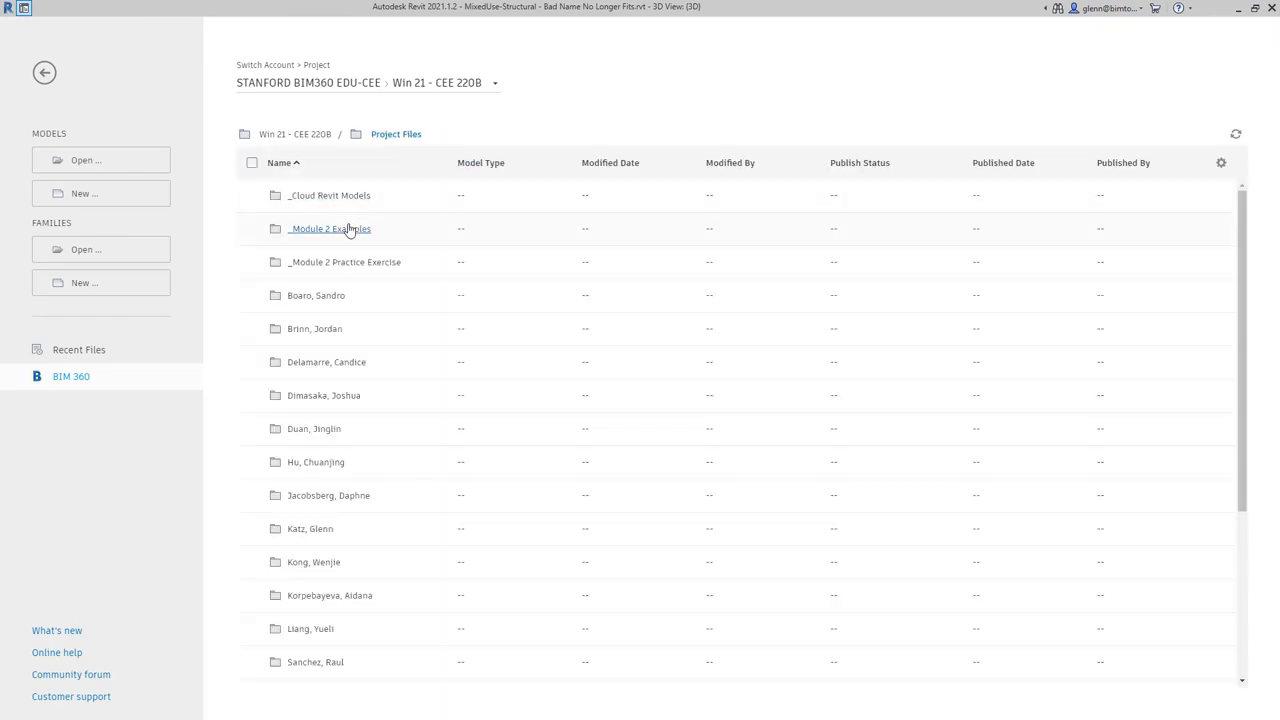
left_click(349, 230)
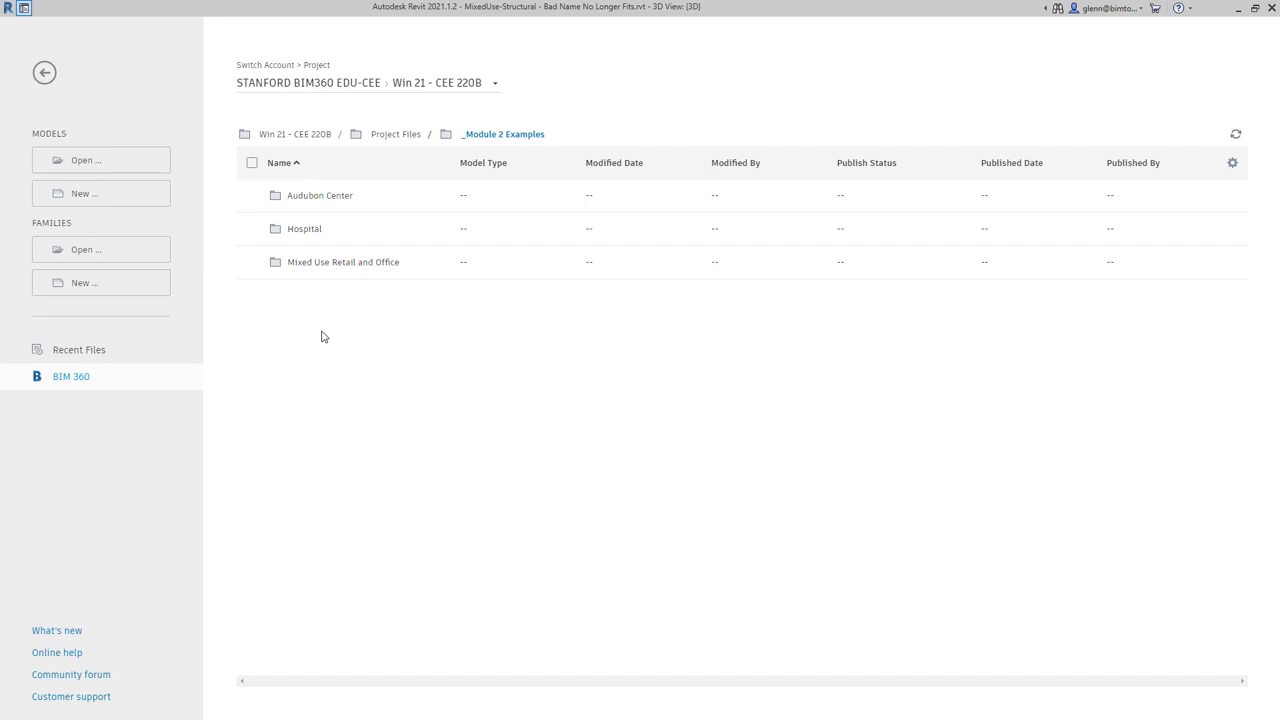
Step: Open the MixedUse-Architectural cloud model from the _Cloud Revit Models folder
left_click(382, 134)
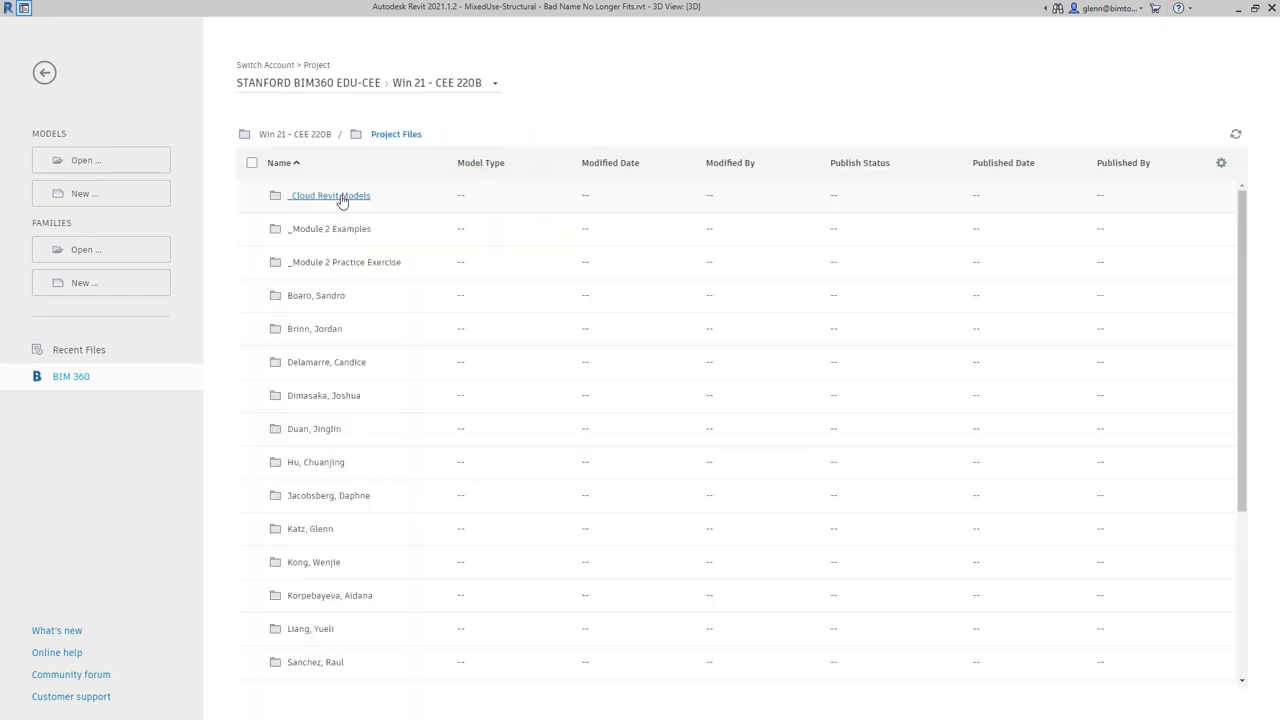
left_click(341, 198)
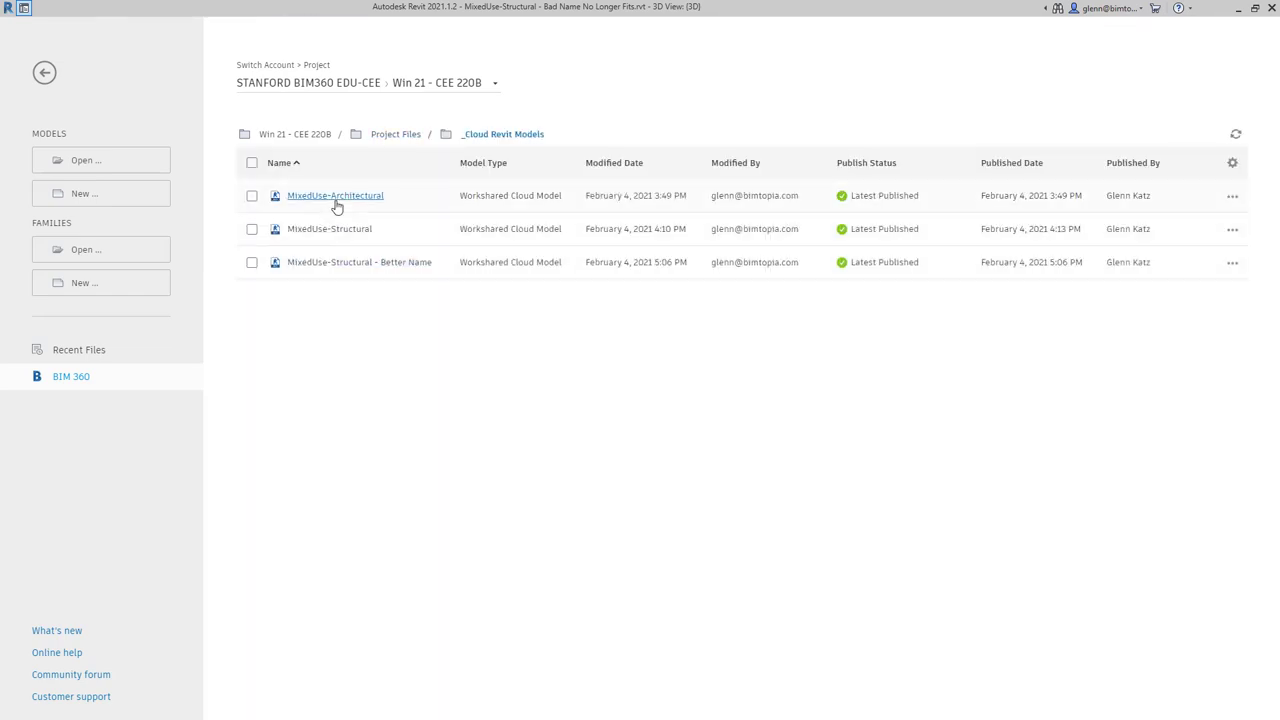
left_click(336, 198)
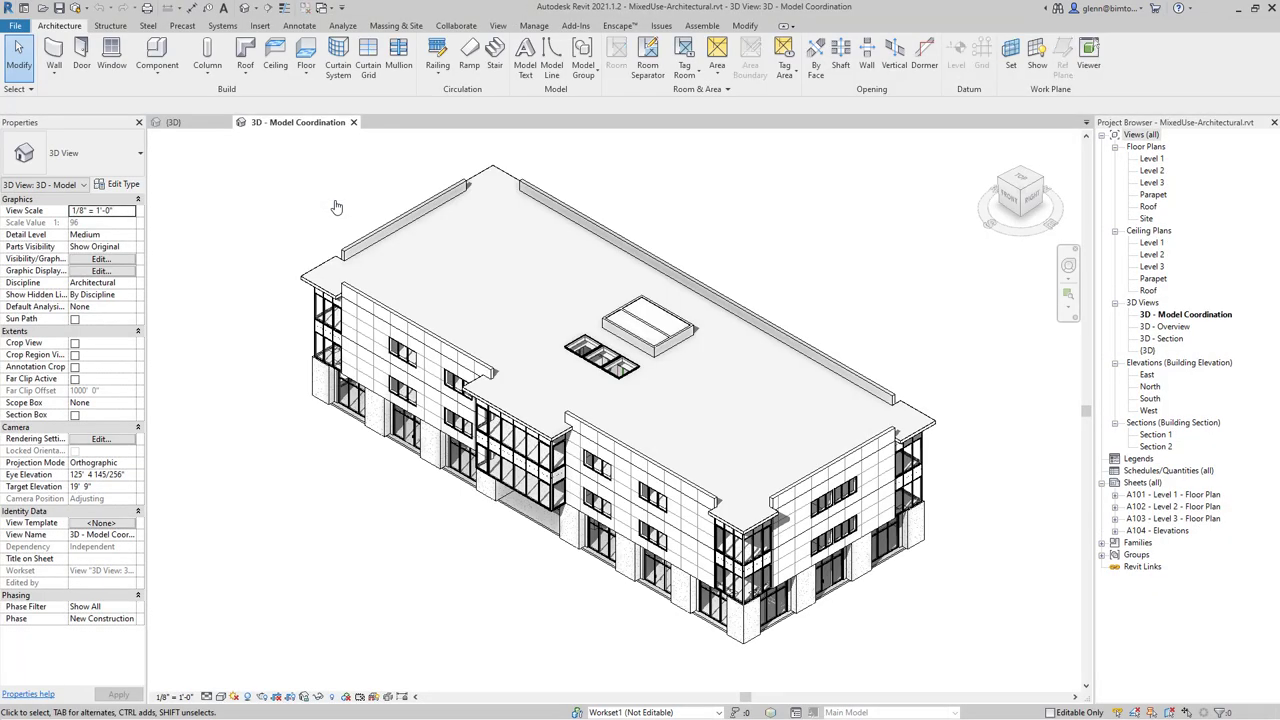
Step: Save the architectural model as a project on the Desktop under the name "MixedUse-Architectural - New Concept.rvt"
left_click(15, 26)
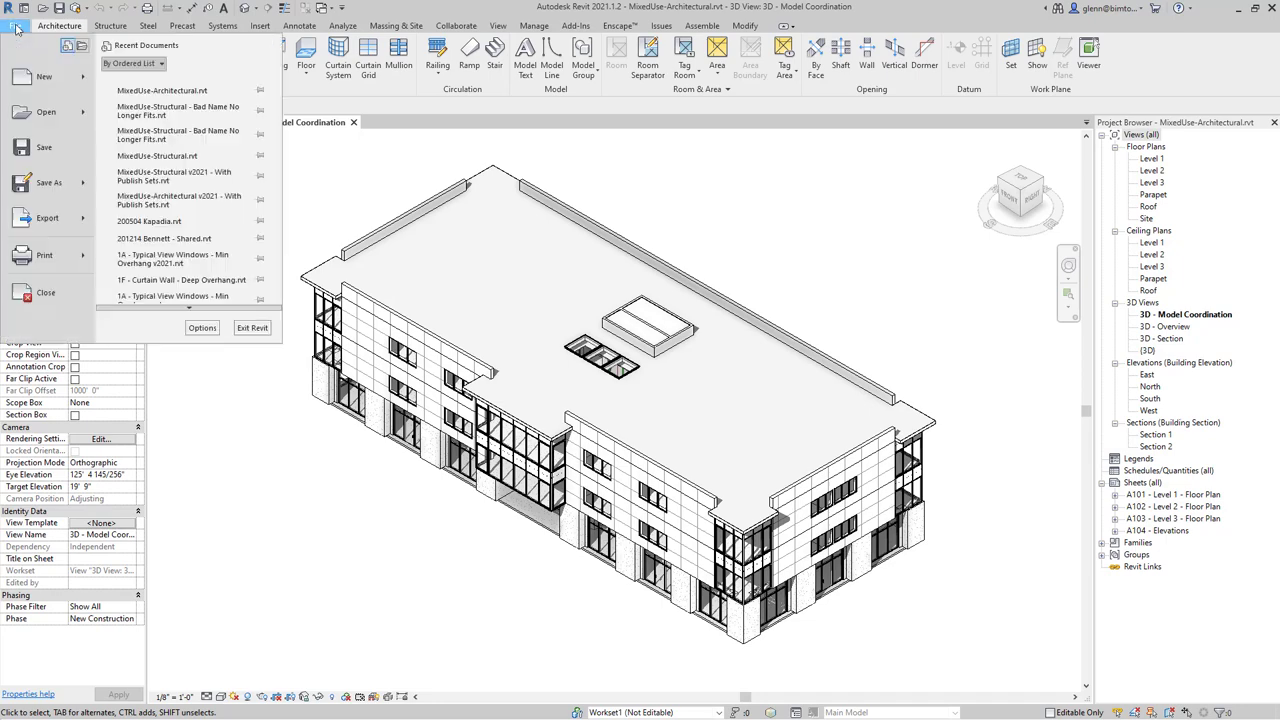
mouse_move(70, 188)
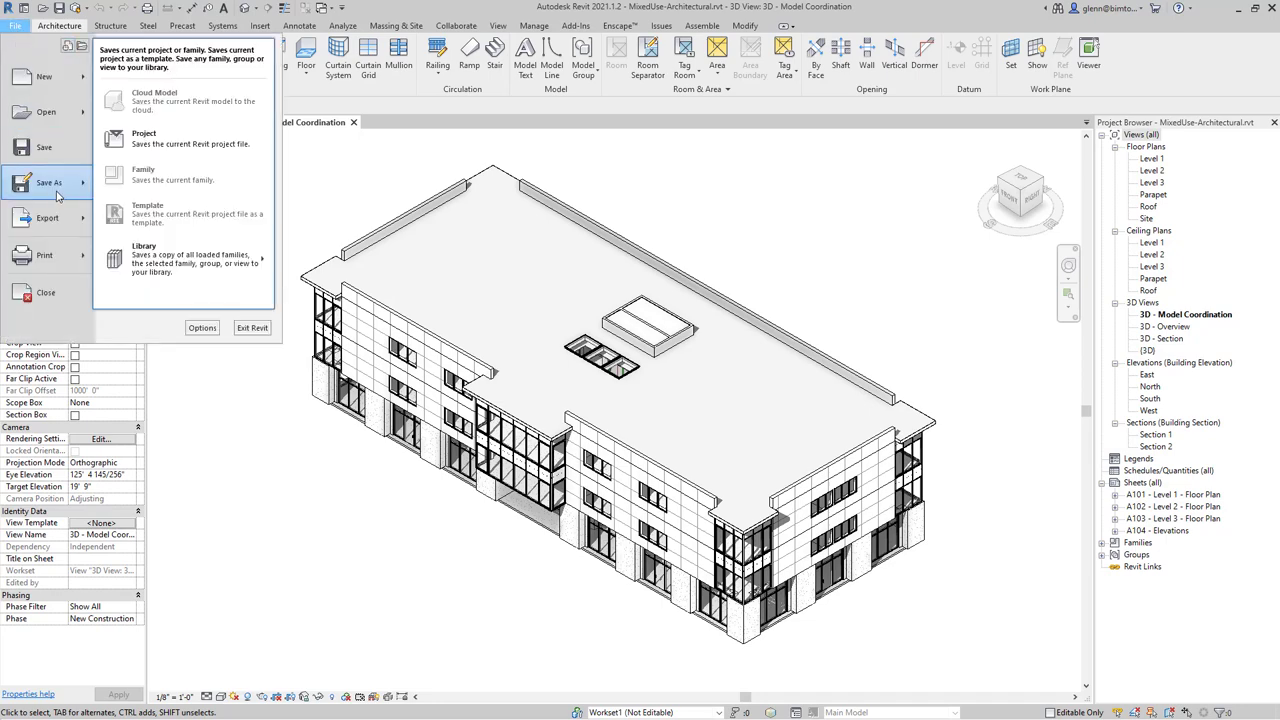
left_click(168, 145)
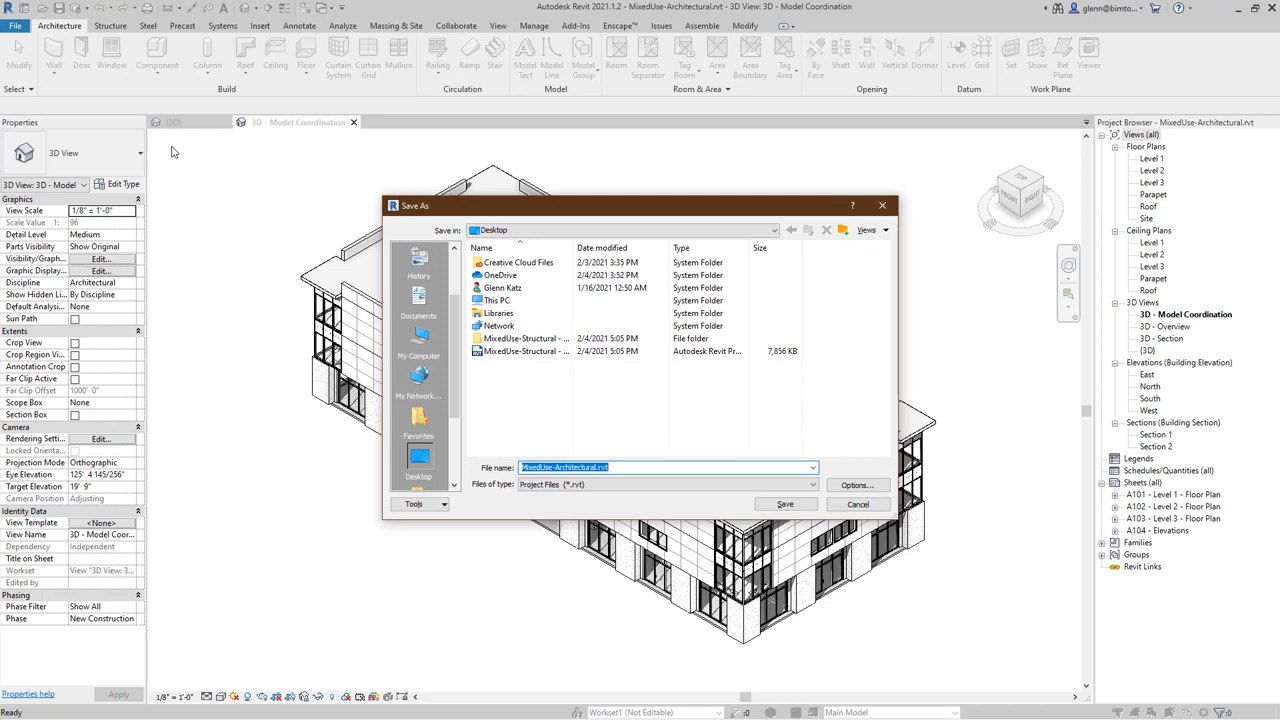
left_click(606, 467)
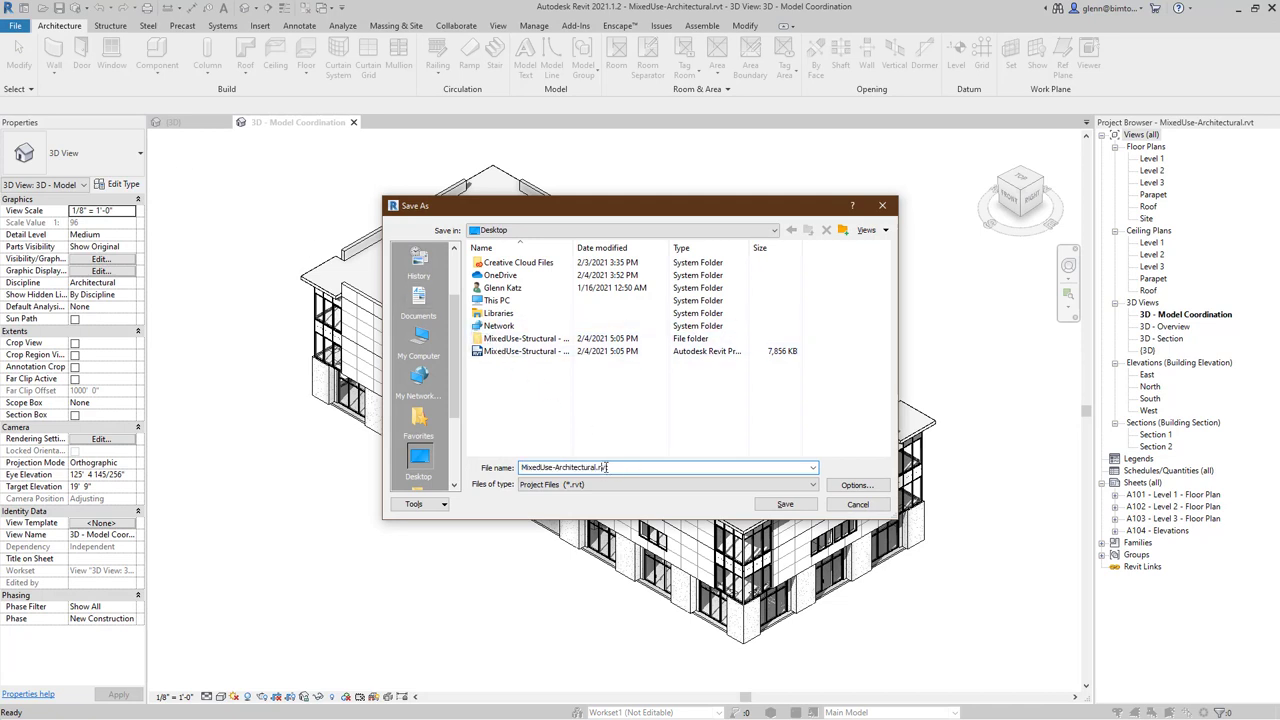
key("Left")
key("Left")
key("Left")
key("Left")
type("- New Concept")
left_click(798, 511)
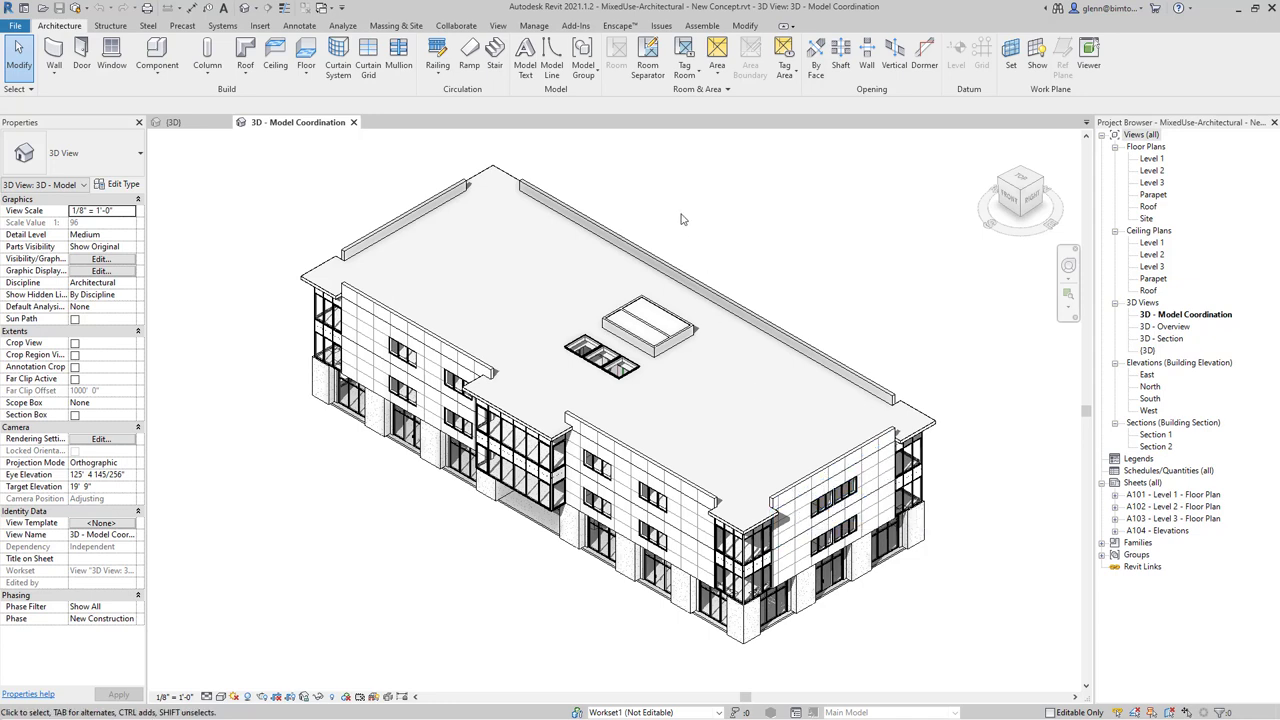
Step: Upload the New Concept model for cloud collaboration to the _Cloud Revit Models folder in Project Files of the Win 21 - CEE 220B project
left_click(462, 26)
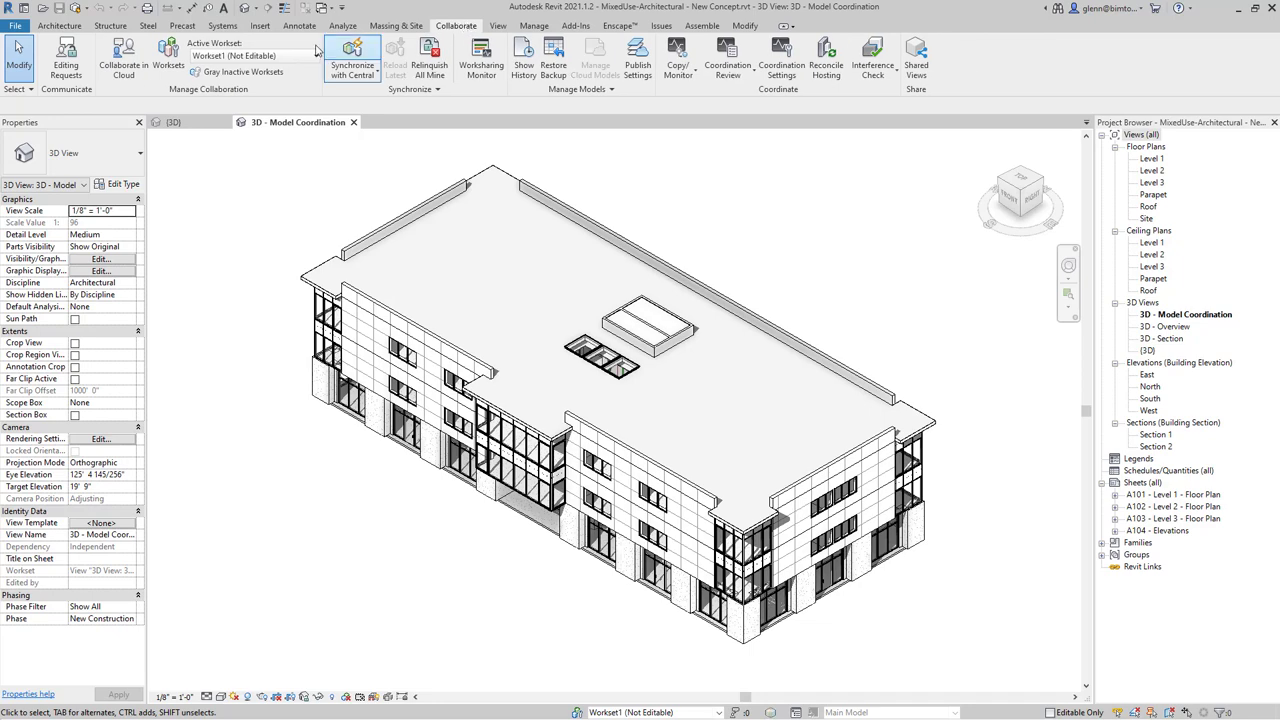
left_click(121, 70)
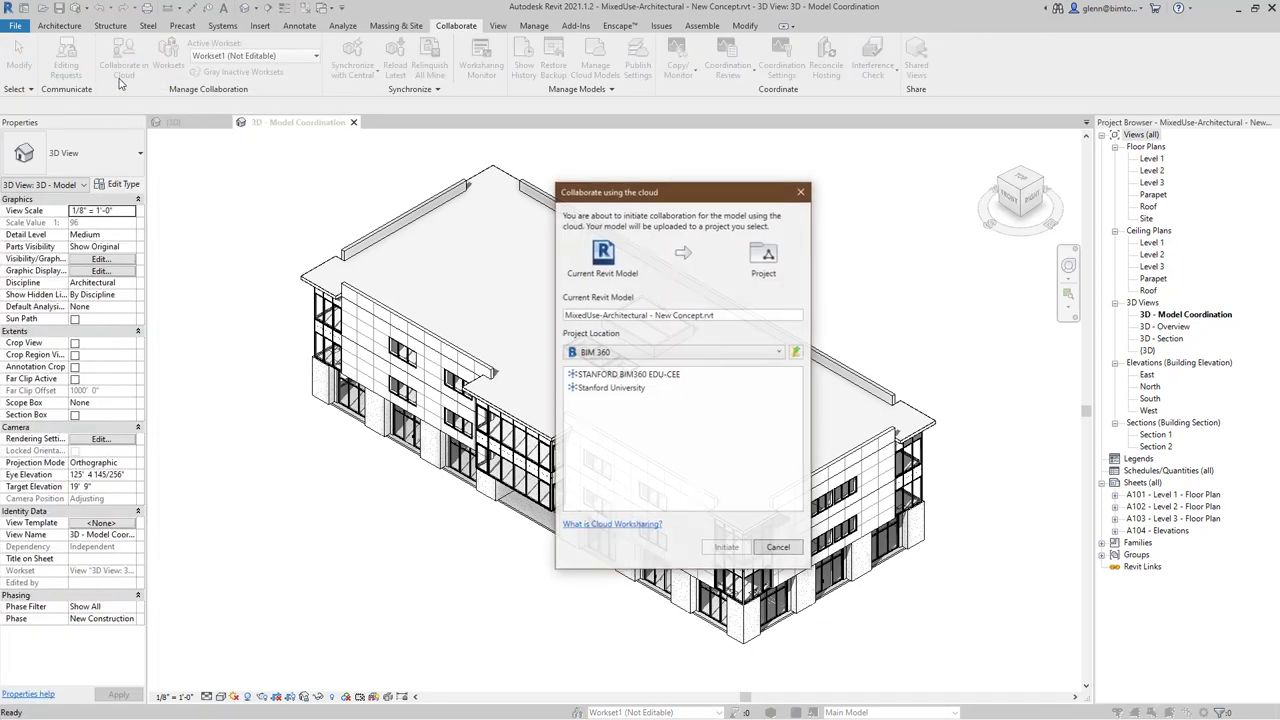
left_click(633, 376)
double_click(633, 378)
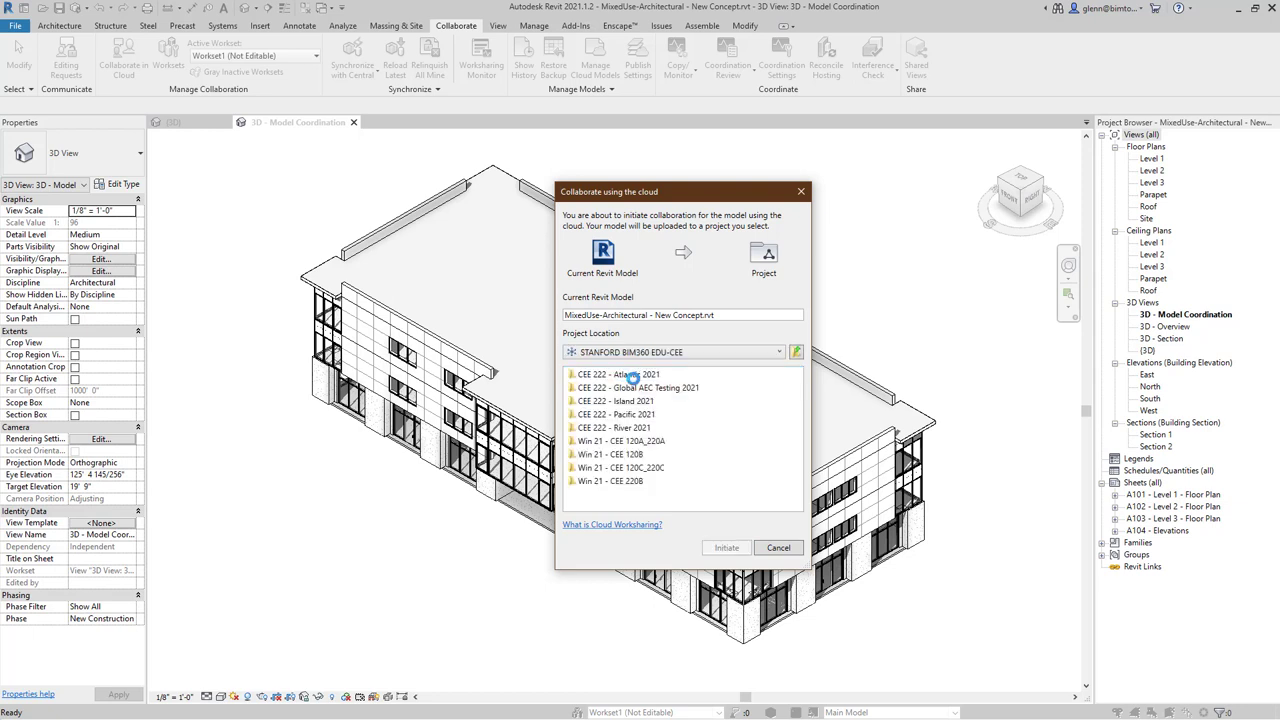
left_click(643, 482)
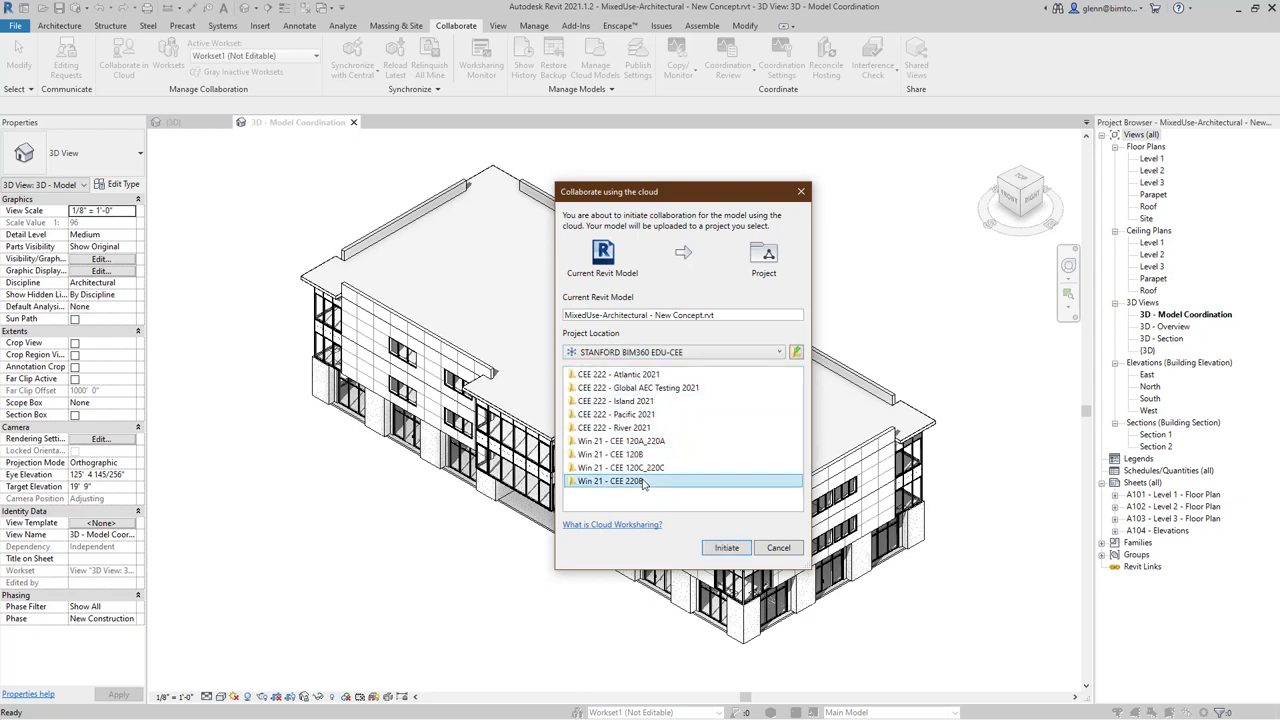
double_click(643, 482)
left_click(604, 377)
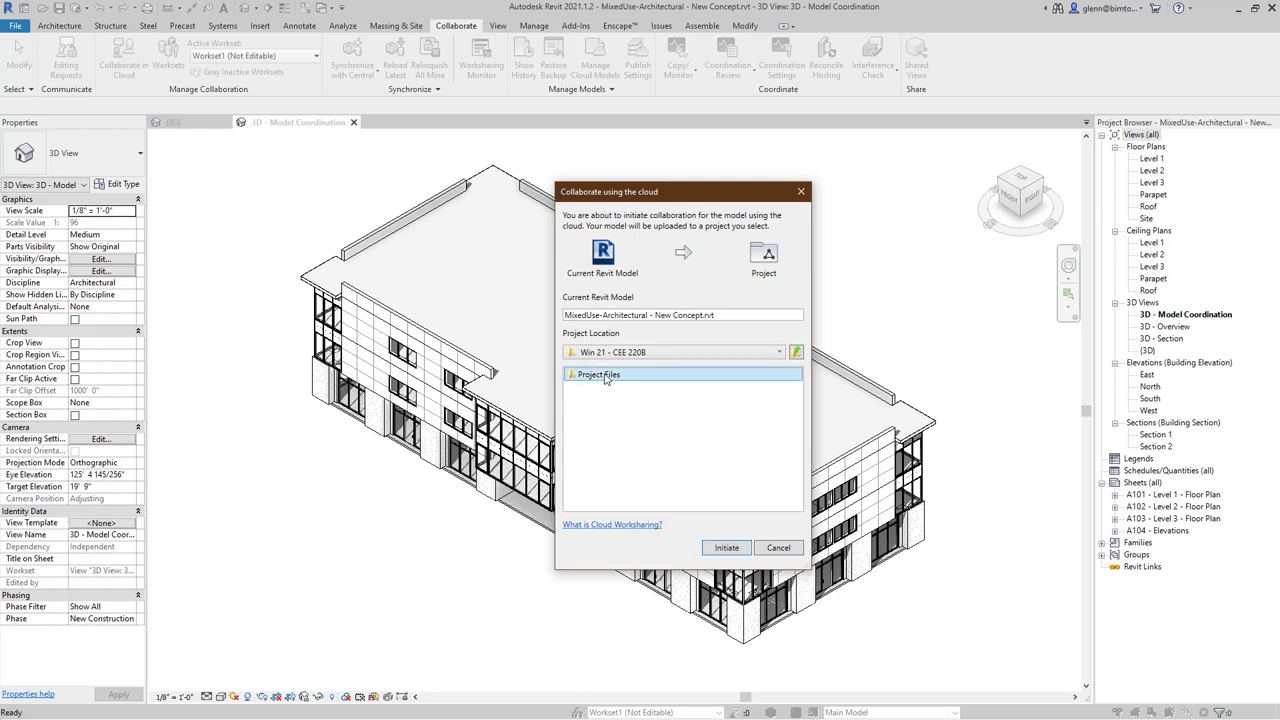
double_click(604, 377)
left_click(606, 377)
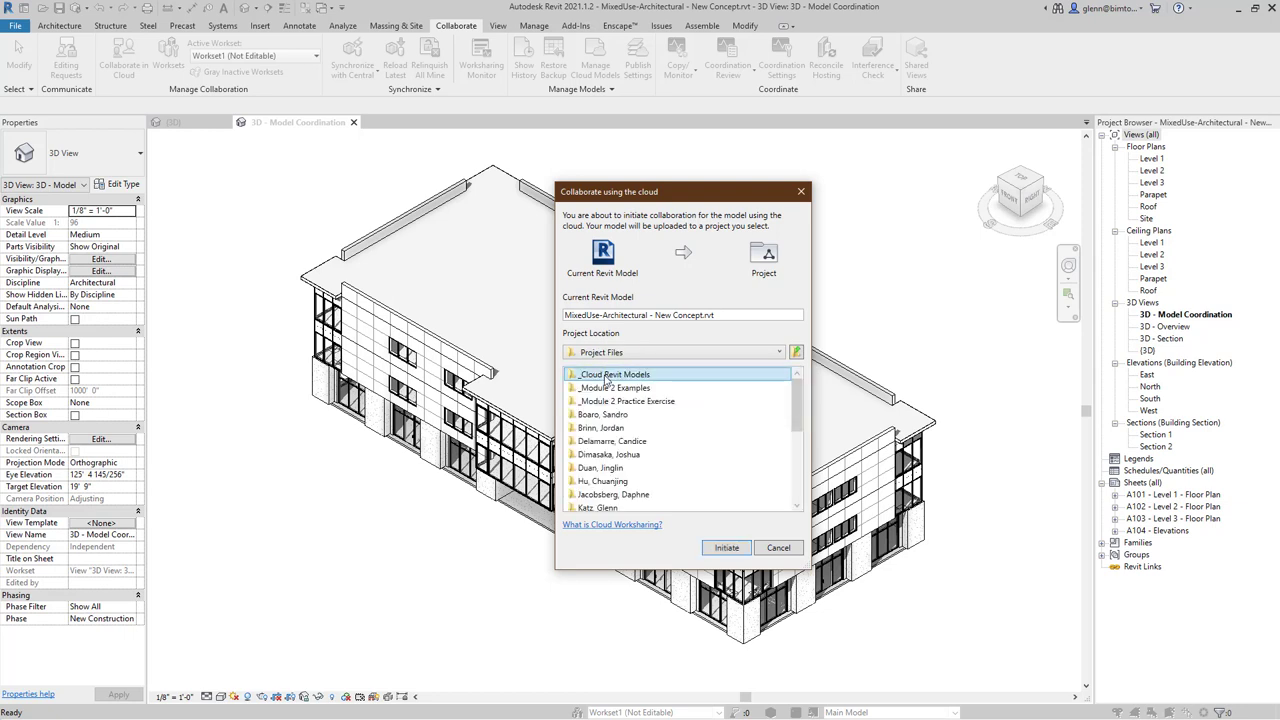
double_click(606, 377)
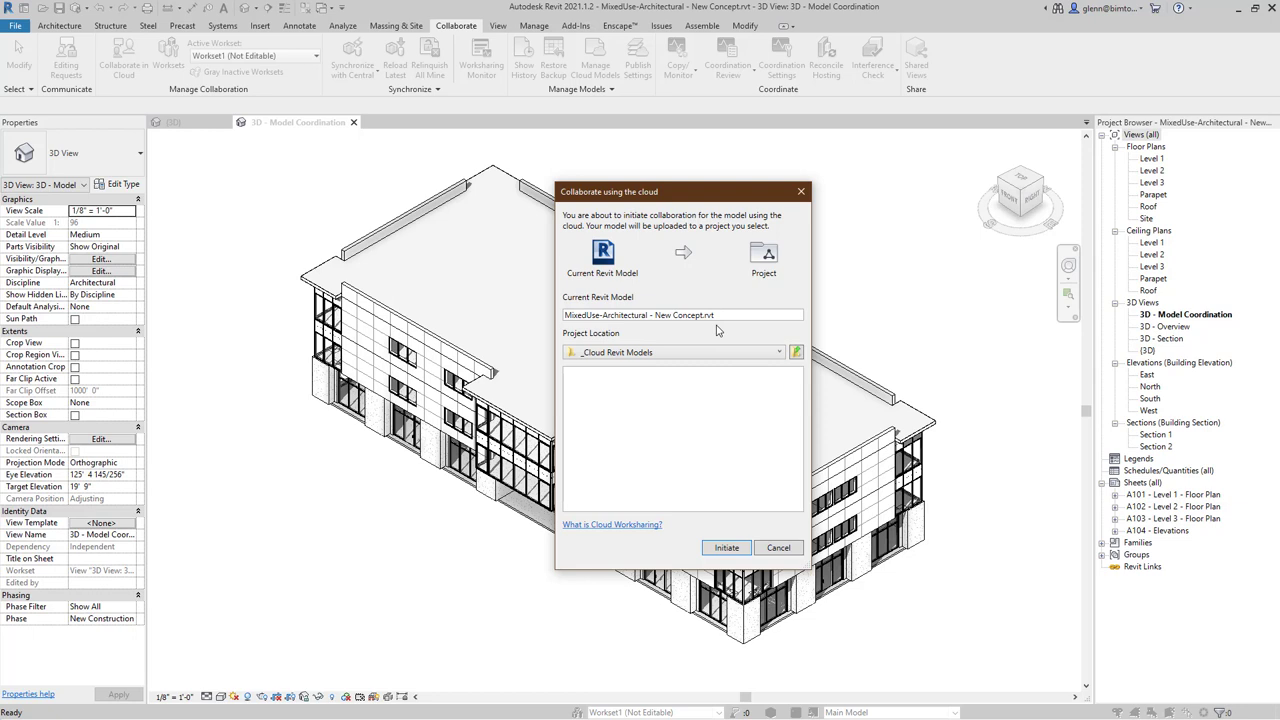
left_click(726, 548)
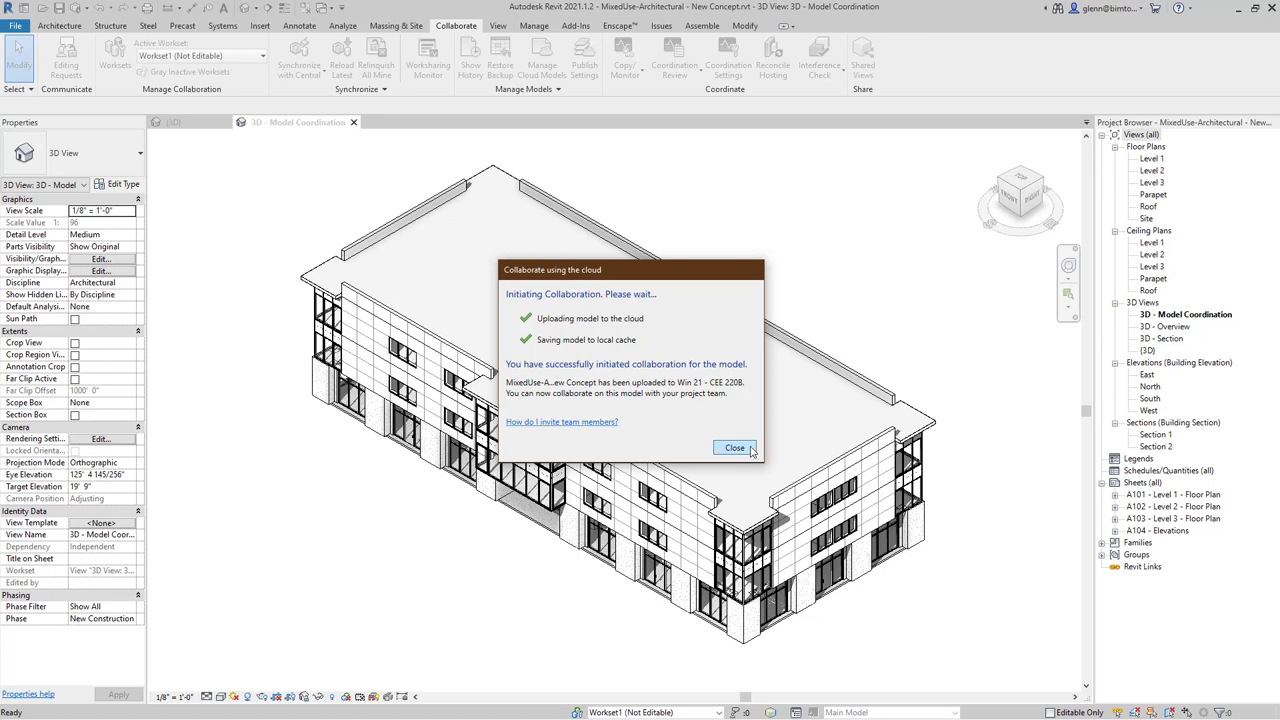
left_click(735, 448)
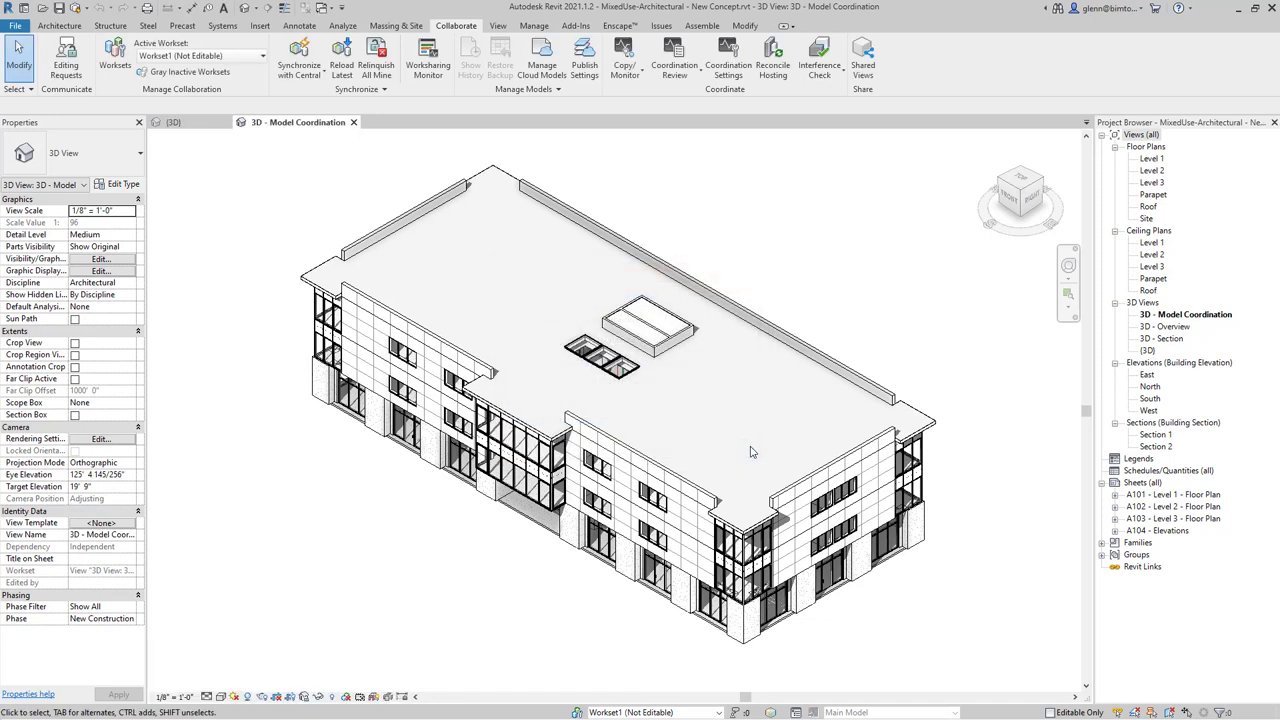
Step: Switch to BIM 360 in the browser and add a subfolder named "Concept 2" to the _Cloud Revit Models folder
key("alt+Tab")
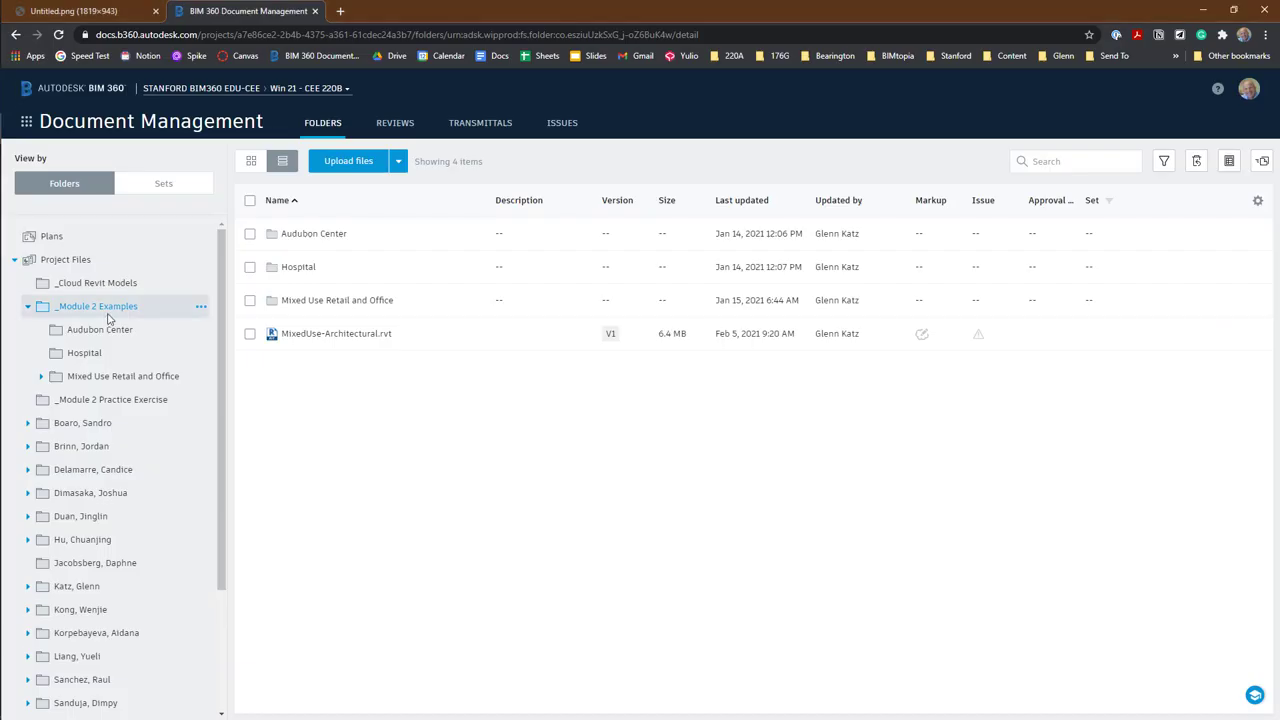
left_click(108, 286)
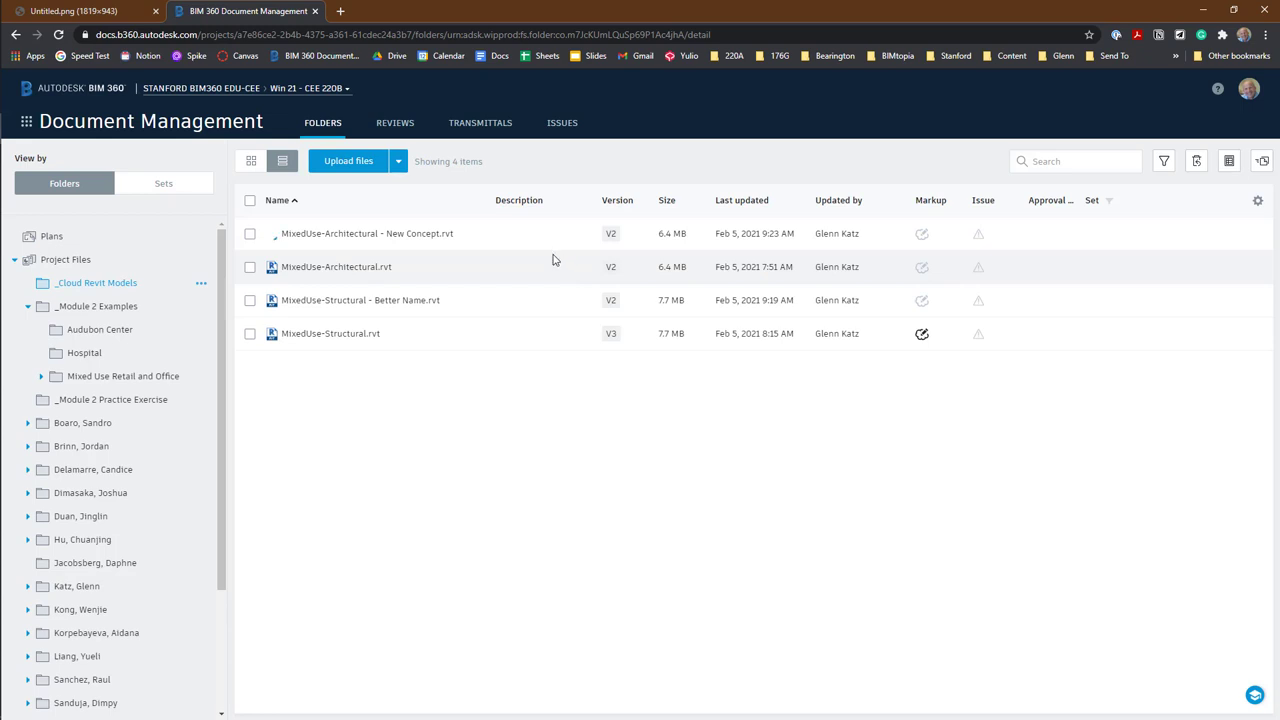
left_click(200, 285)
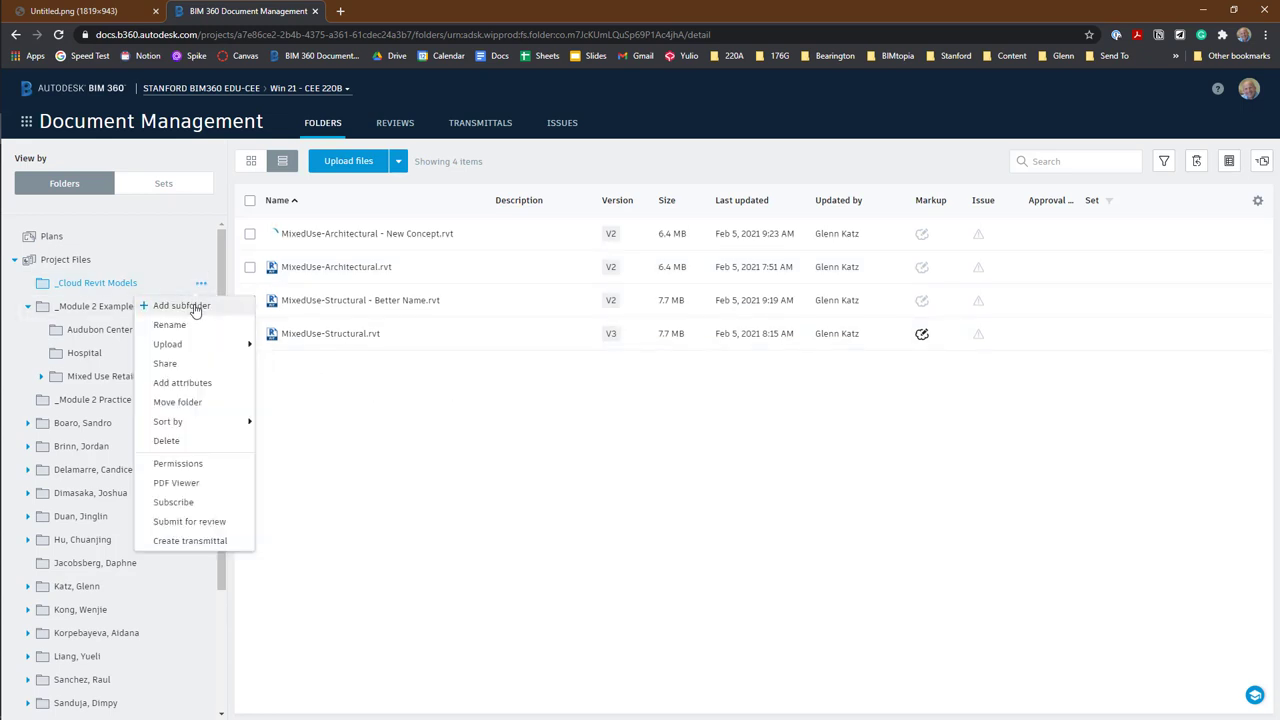
left_click(181, 305)
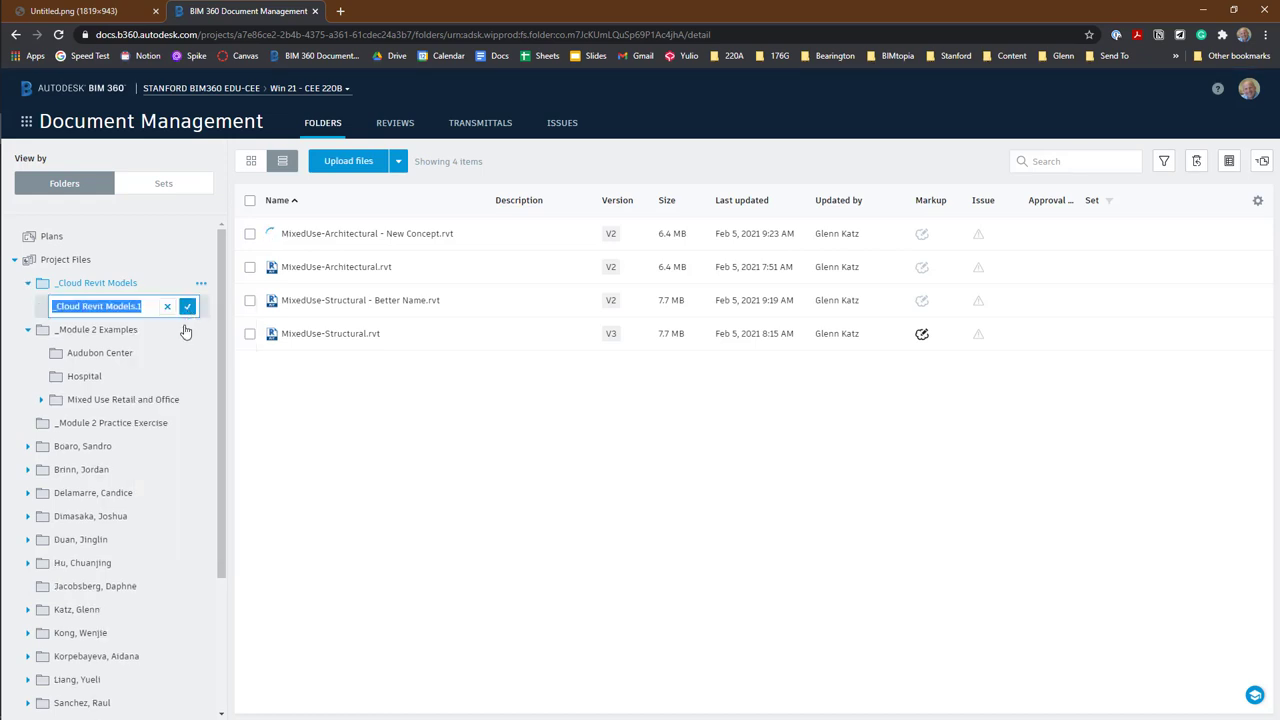
type("Conc")
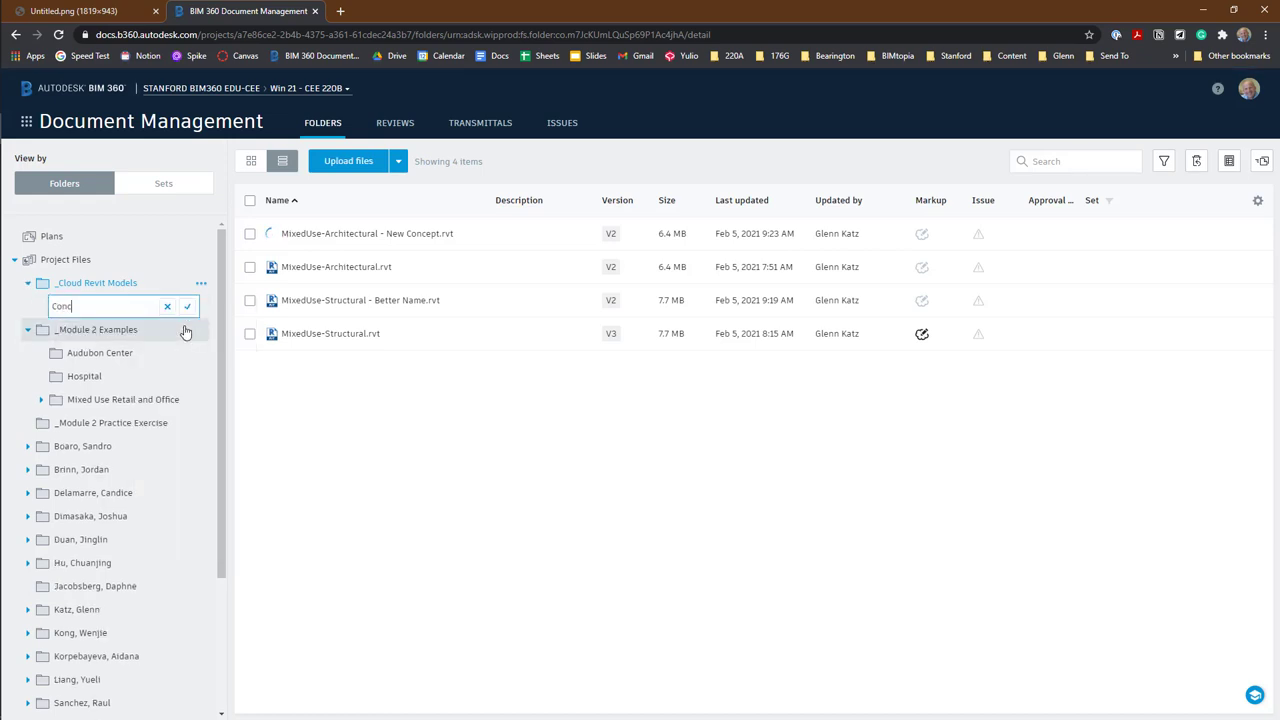
type("ept 2")
left_click(188, 308)
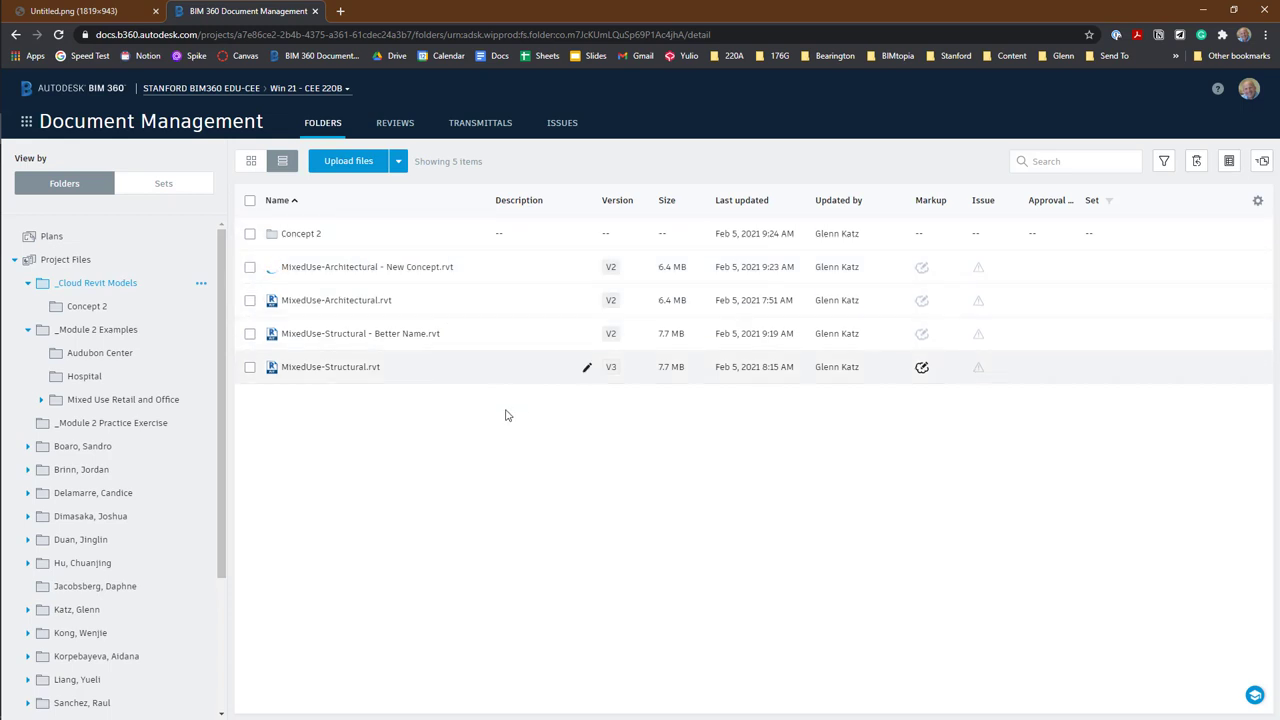
Step: Move MixedUse-Structural - Better Name.rvt into the Concept 2 folder and open that folder
left_click(480, 336)
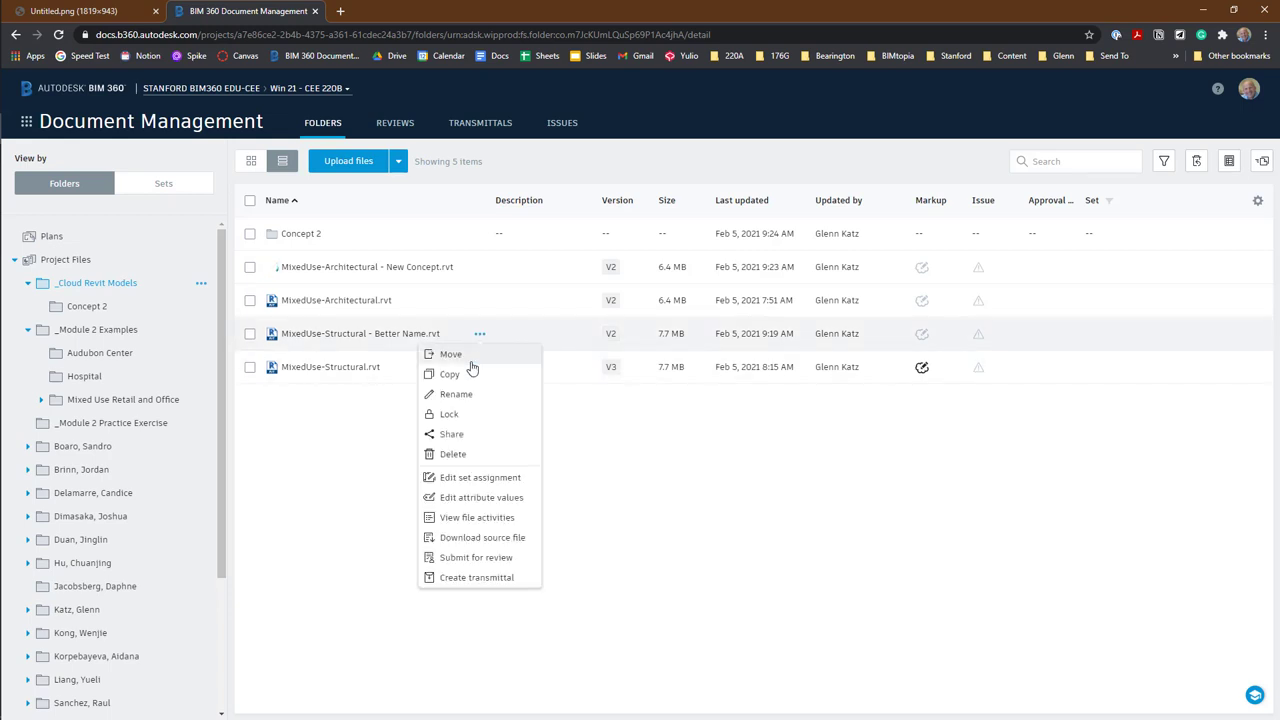
left_click(471, 367)
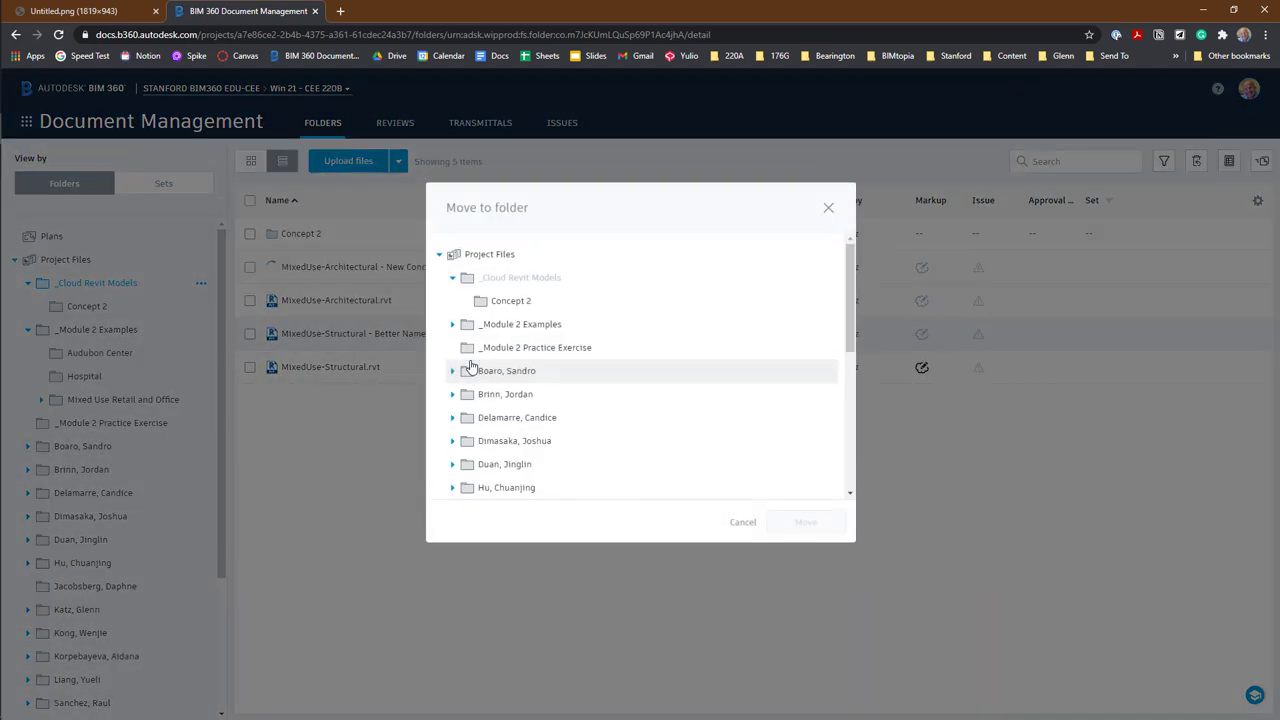
left_click(531, 330)
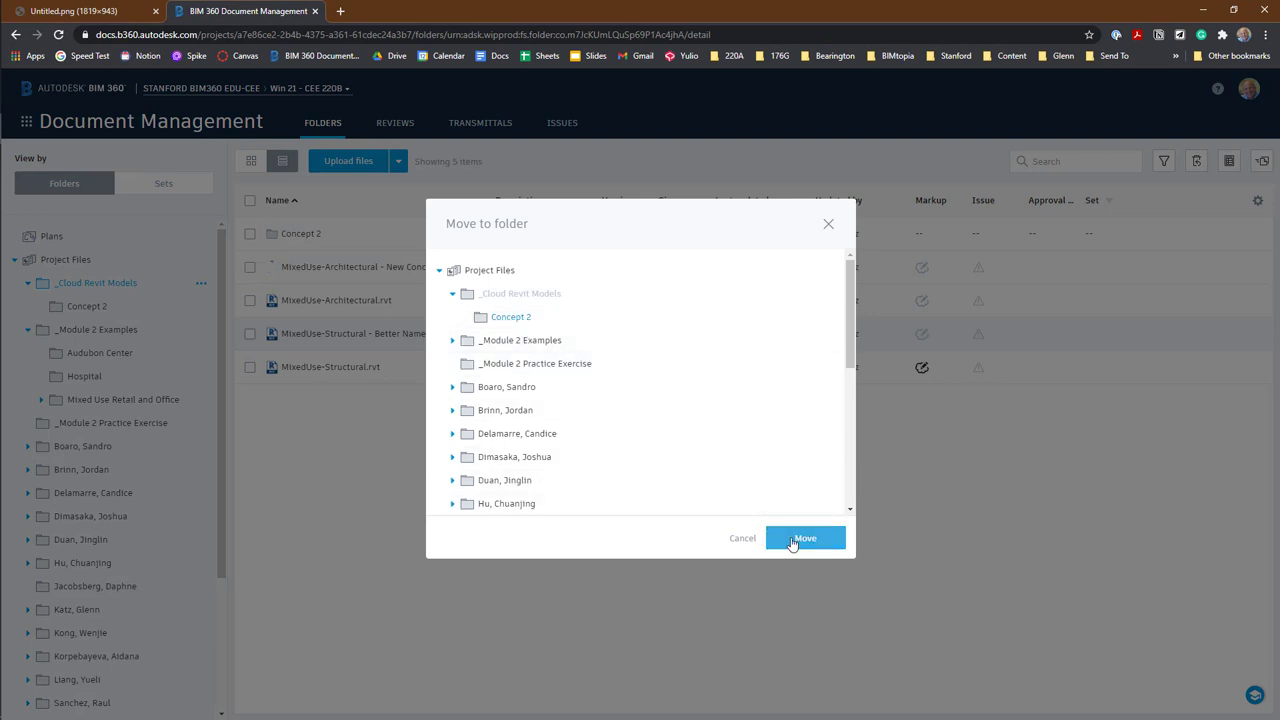
left_click(797, 541)
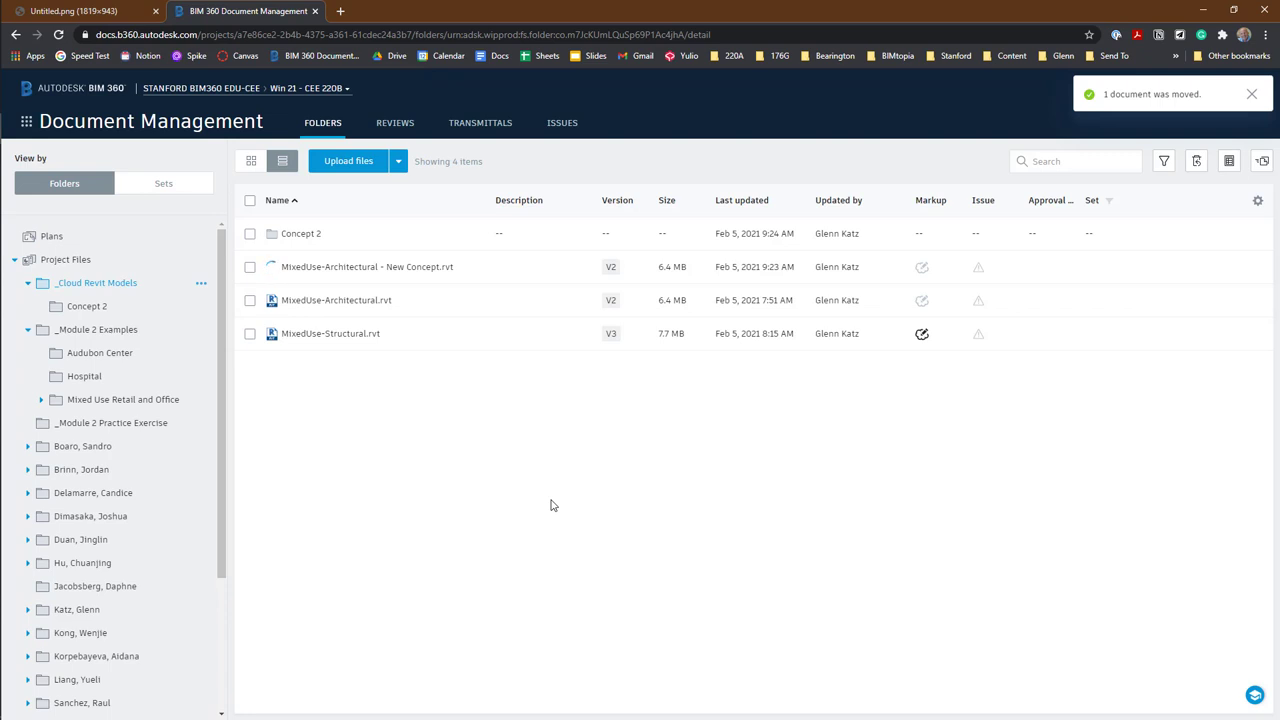
left_click(313, 238)
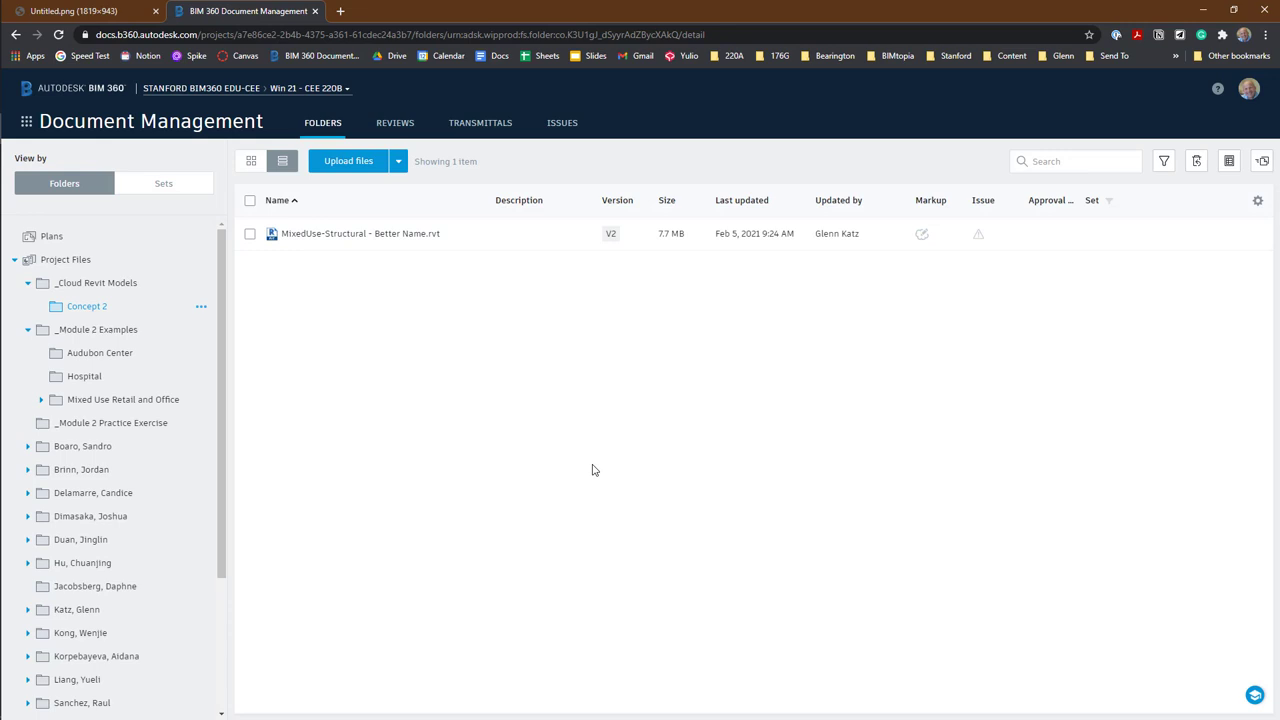
Step: Switch back to Revit and open the MixedUse-Structural - Better Name cloud model from the Concept 2 subfolder of _Cloud Revit Models
key("super+Tab")
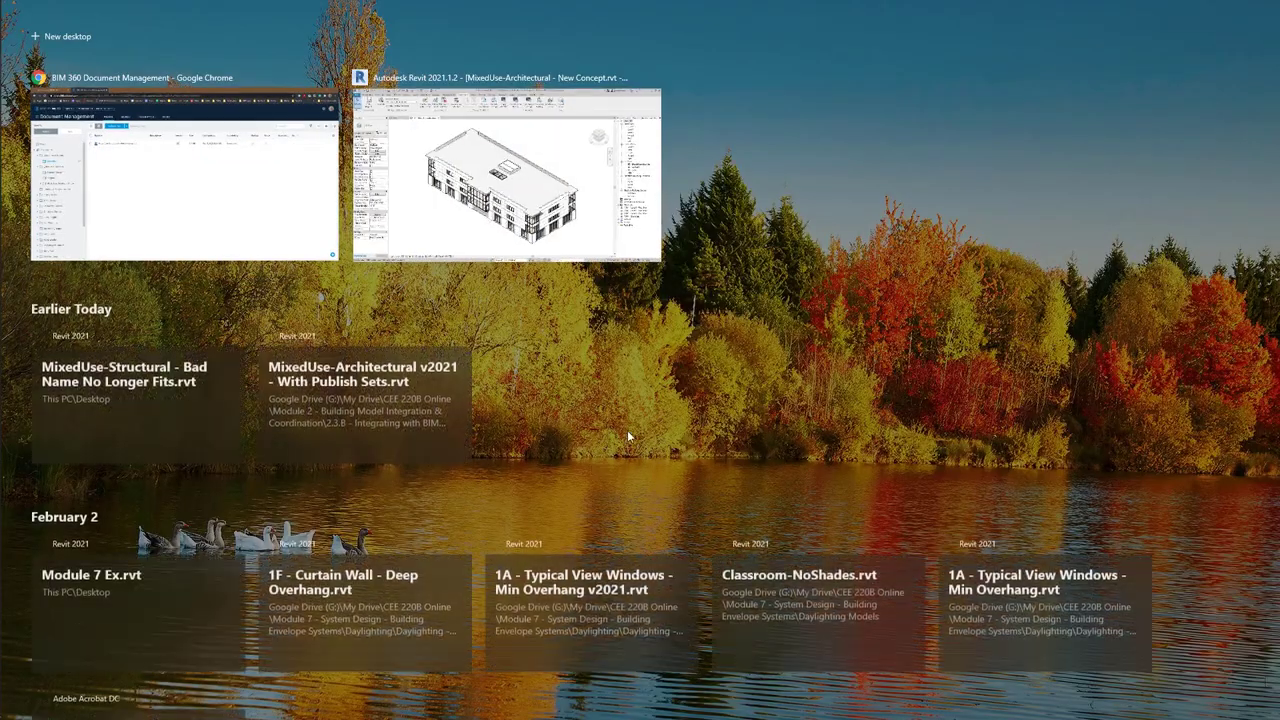
key("Right")
key("Return")
left_click(24, 8)
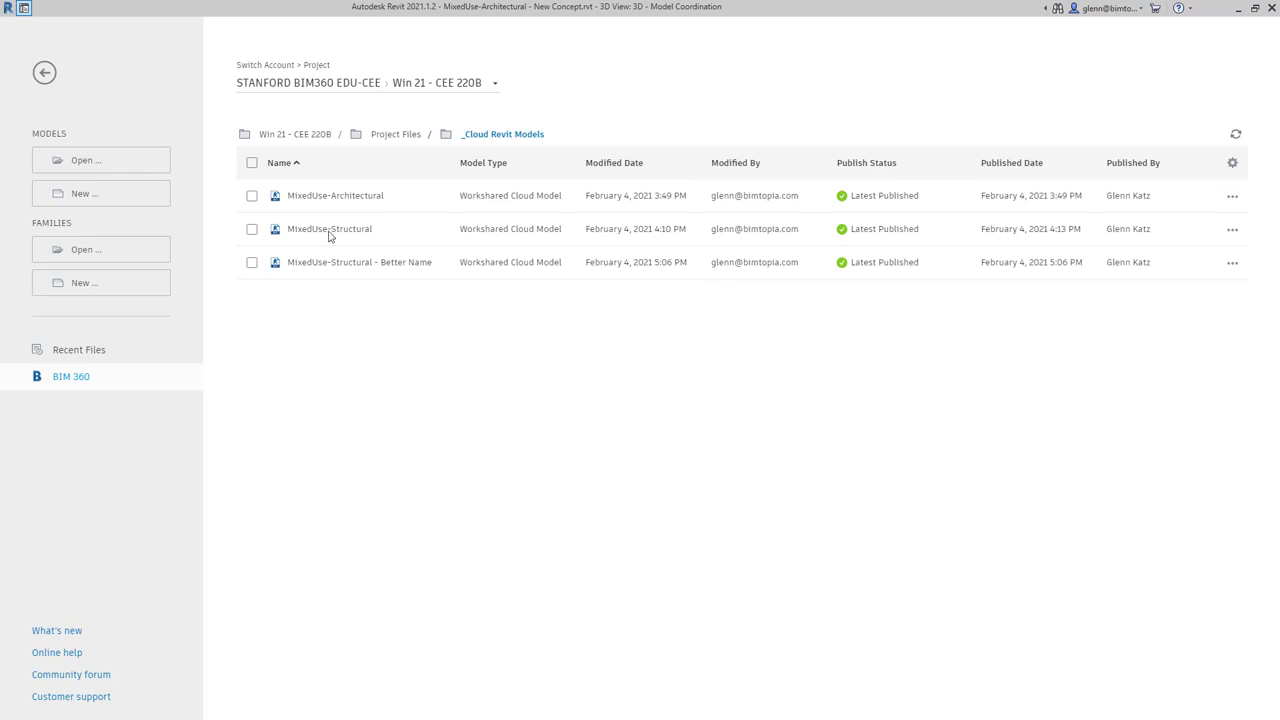
left_click(400, 136)
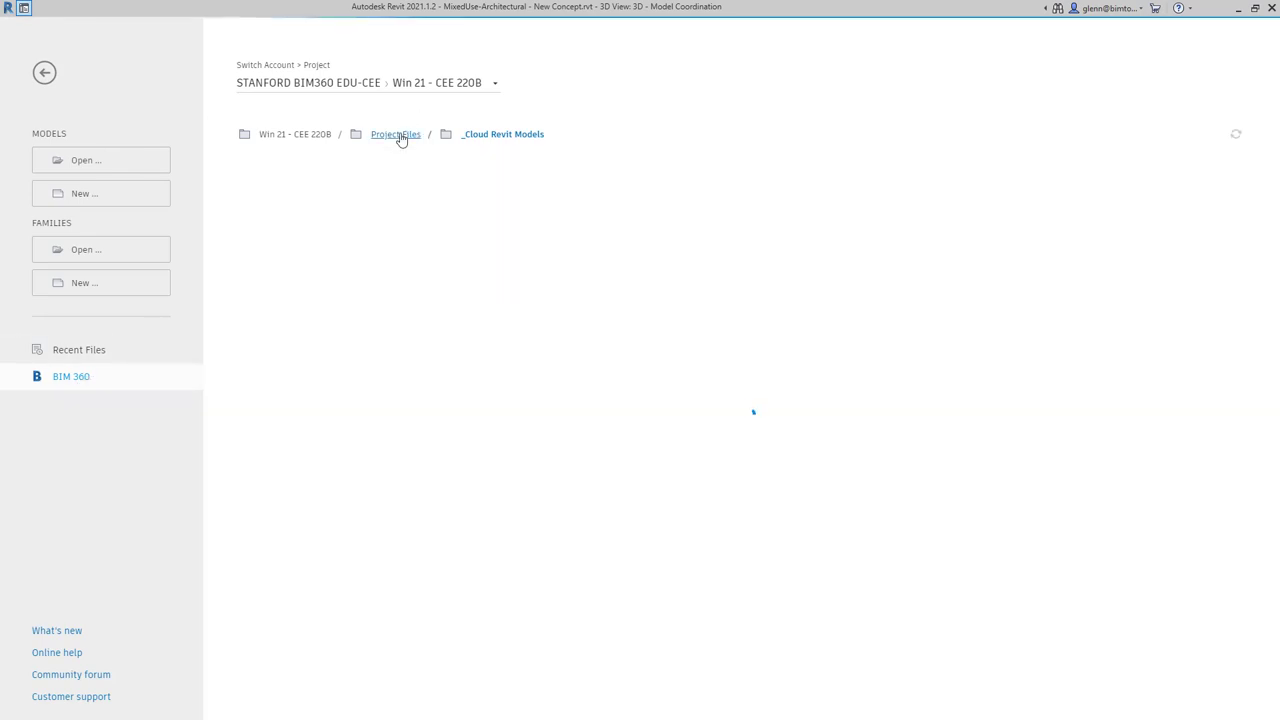
left_click(337, 198)
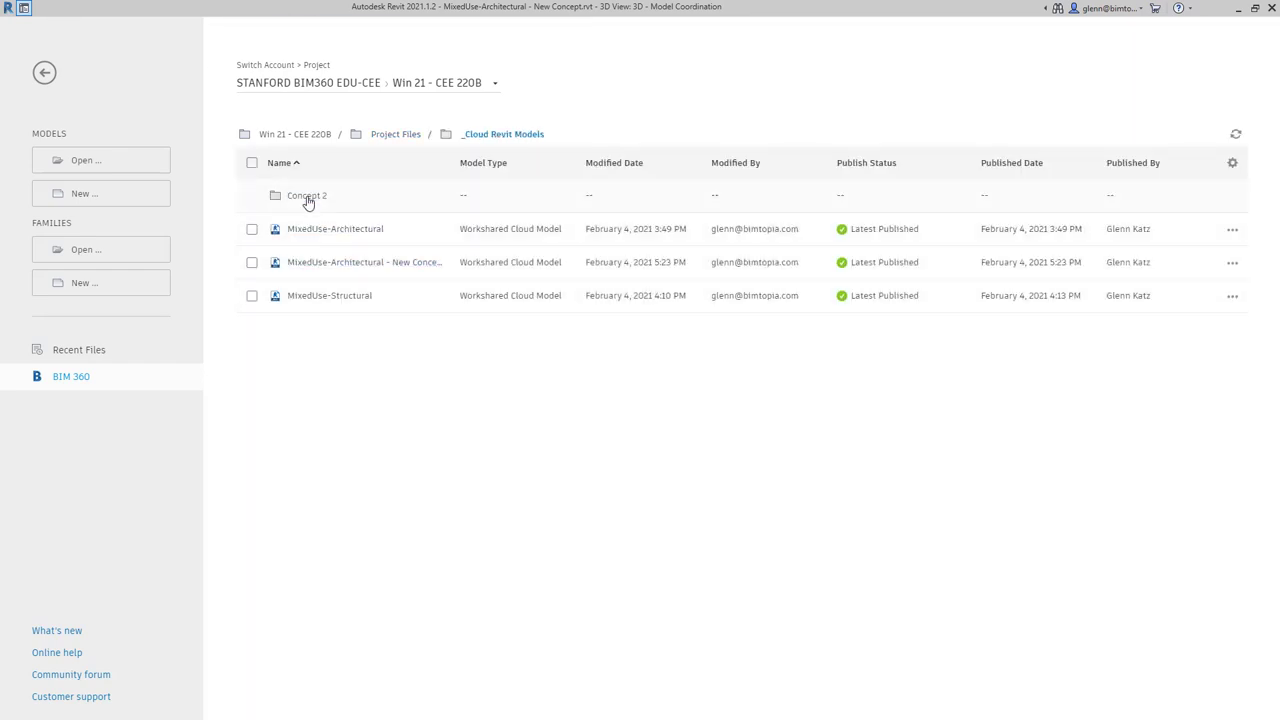
left_click(308, 200)
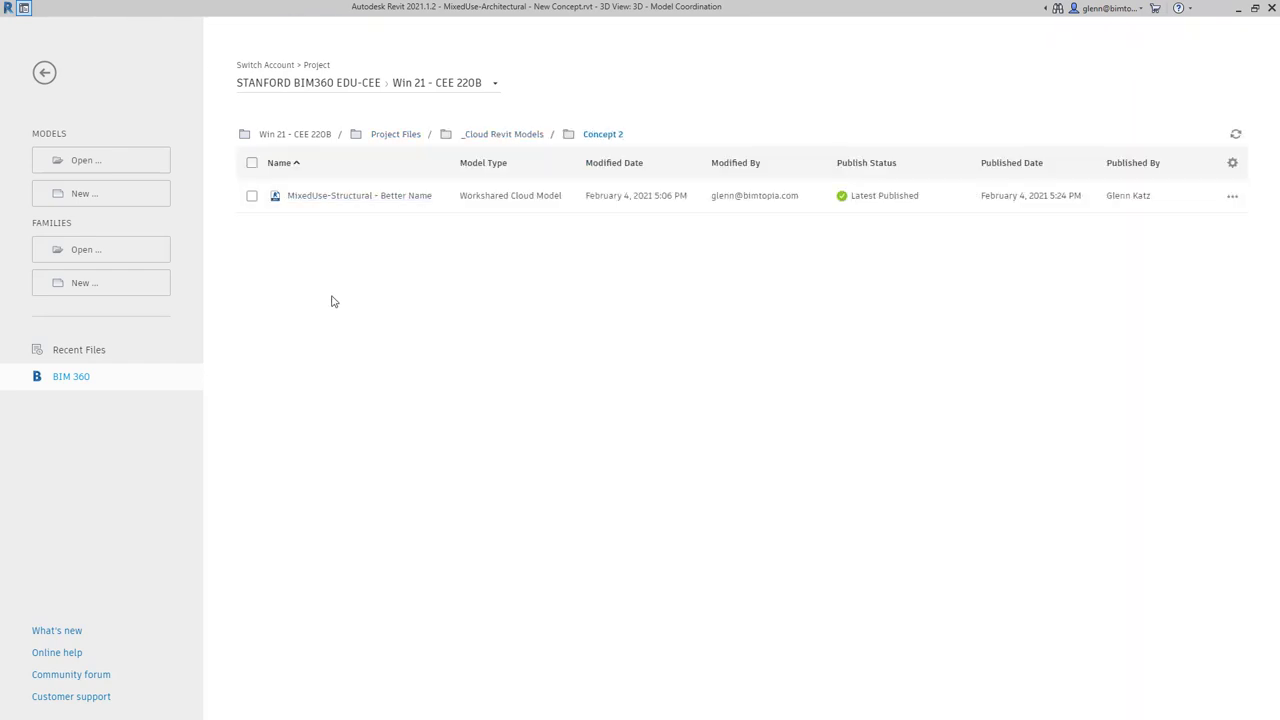
left_click(352, 196)
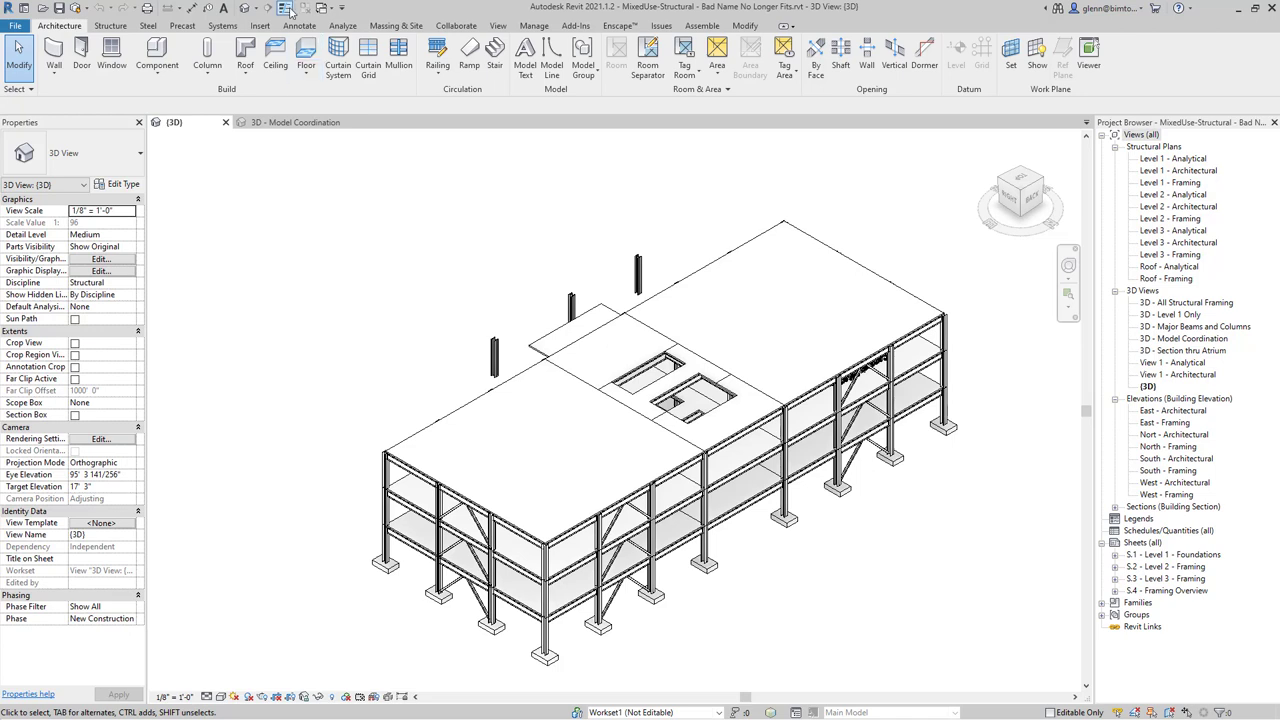
Step: Show the collaboration tools for the open structural model
left_click(455, 25)
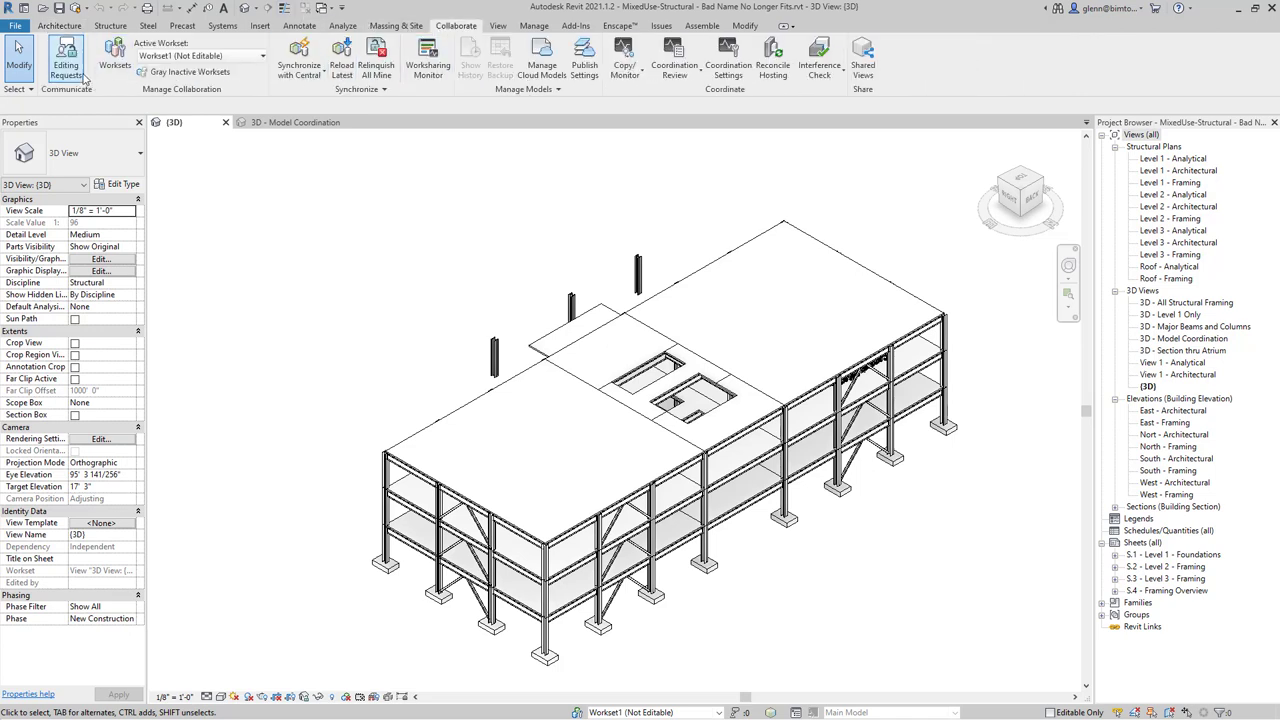